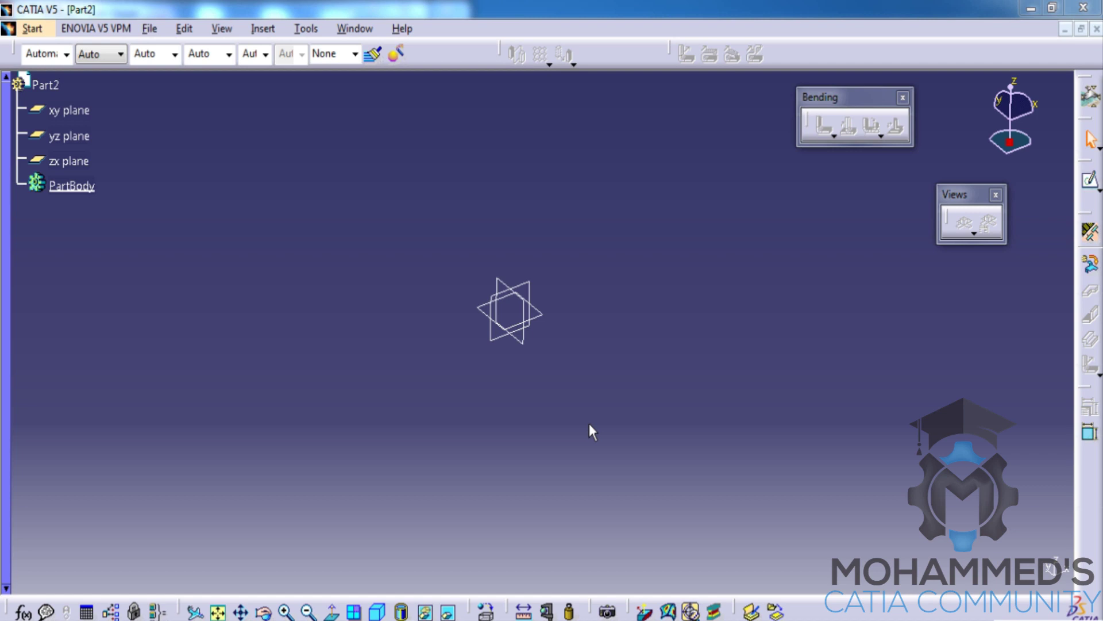
# Step: Define sheet metal parameters for Part2 with default thickness and bend radius, then begin a sketch
pyautogui.click(1091, 235)
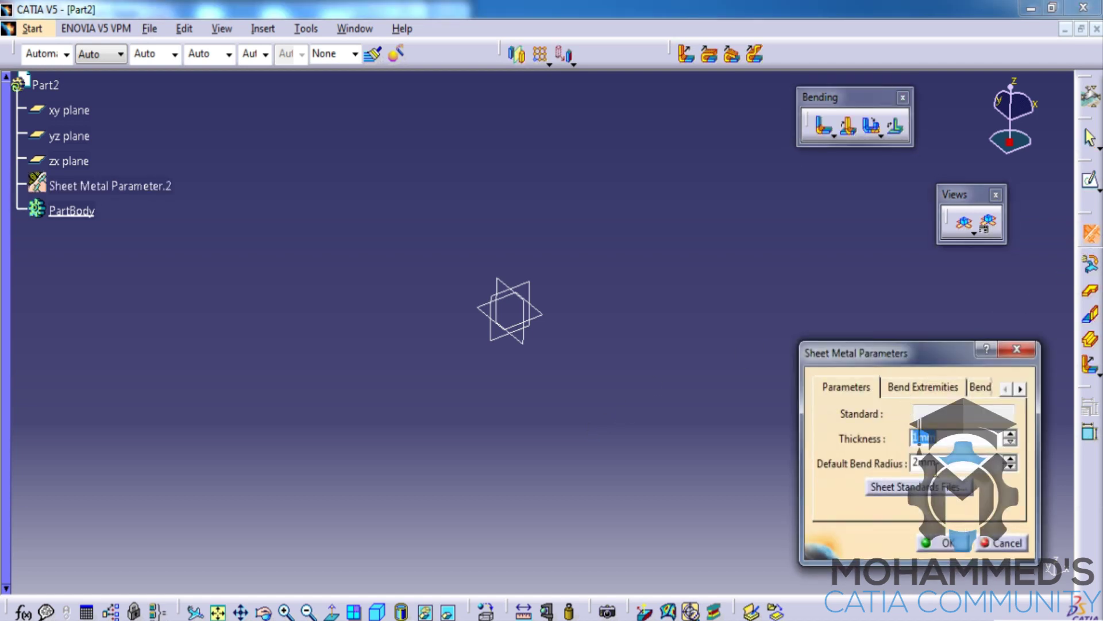
pyautogui.click(947, 544)
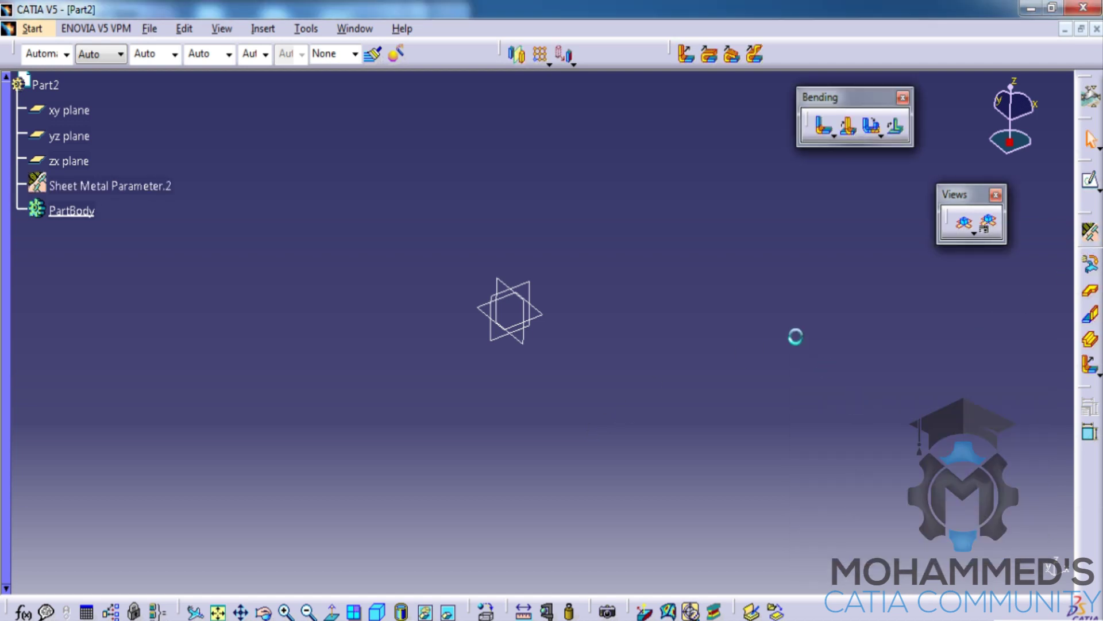
pyautogui.click(1090, 179)
# Step: Sketch a rectangle on the xy plane and build the flat Wall.3 from Sketch.3
pyautogui.click(542, 315)
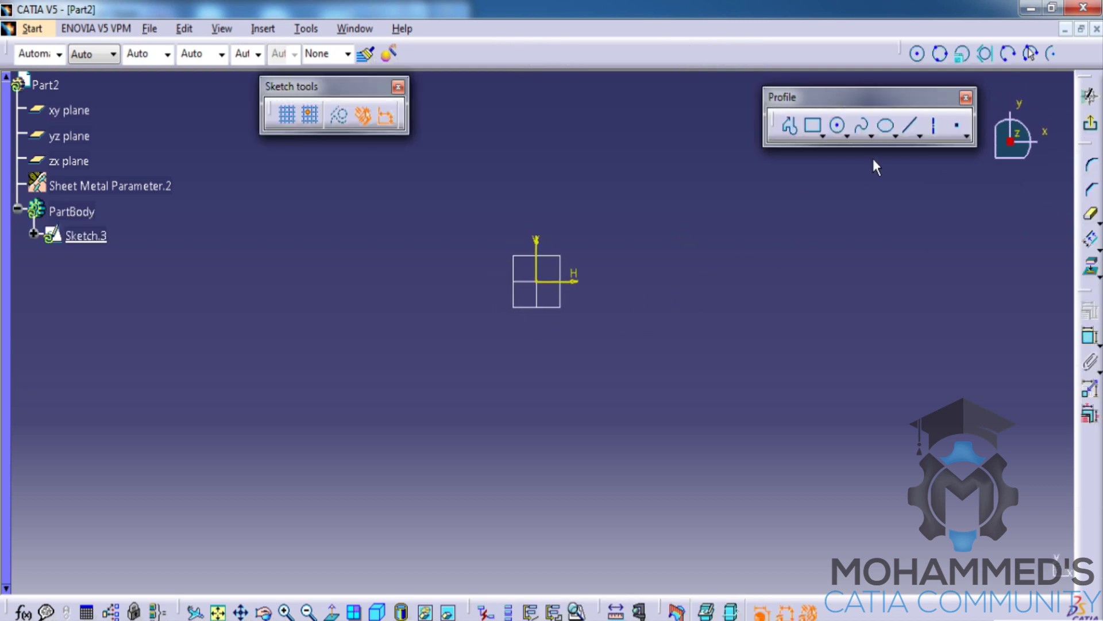
pyautogui.click(813, 128)
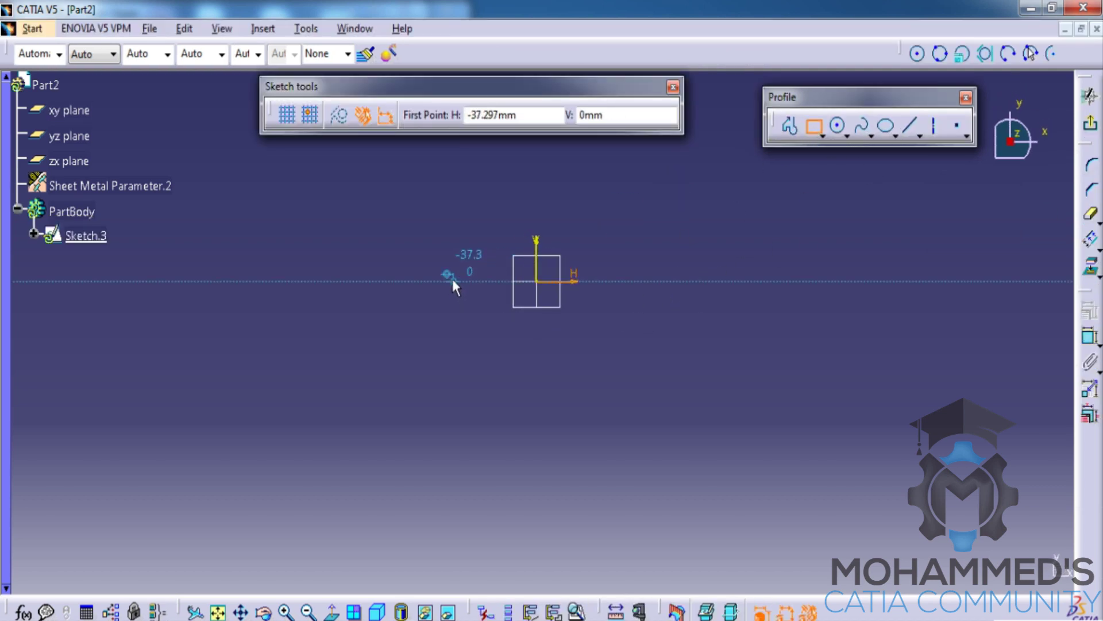
pyautogui.click(406, 281)
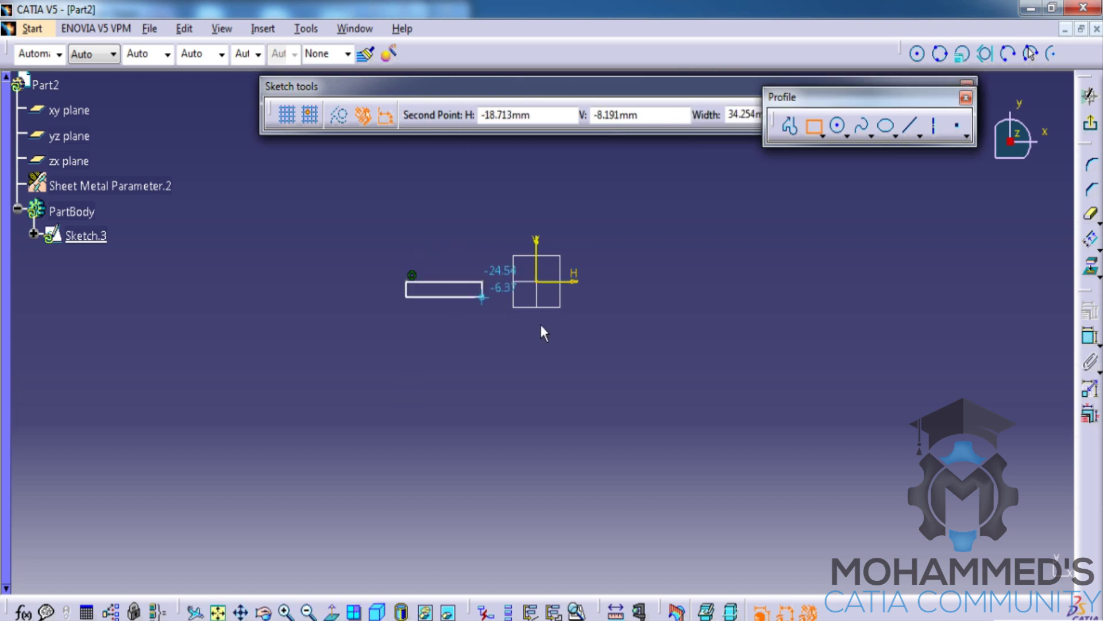
pyautogui.click(654, 468)
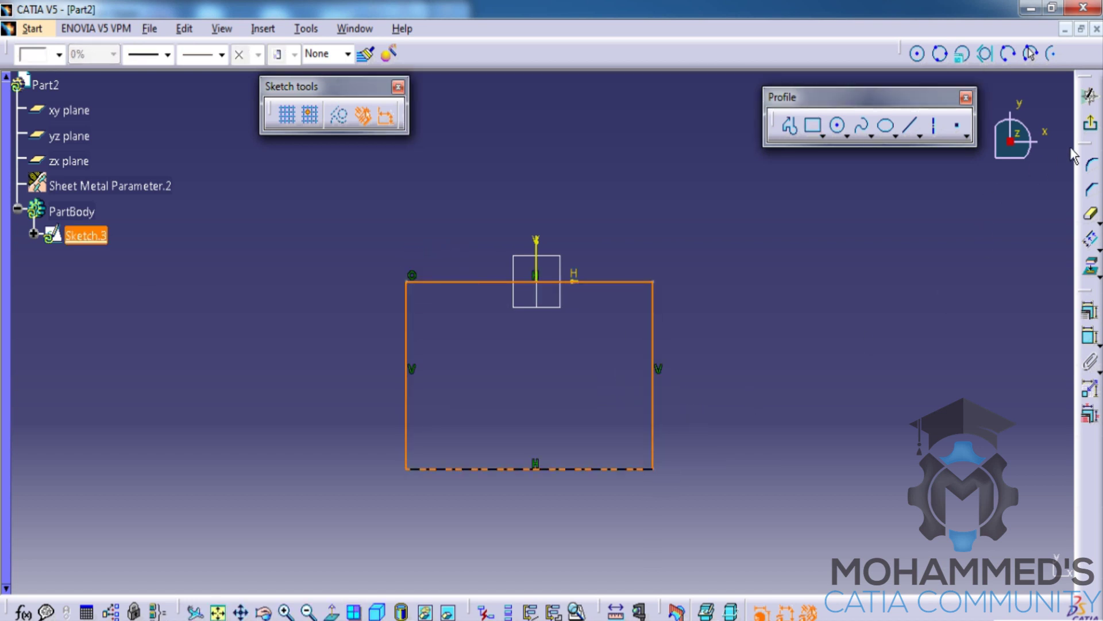
pyautogui.click(1091, 95)
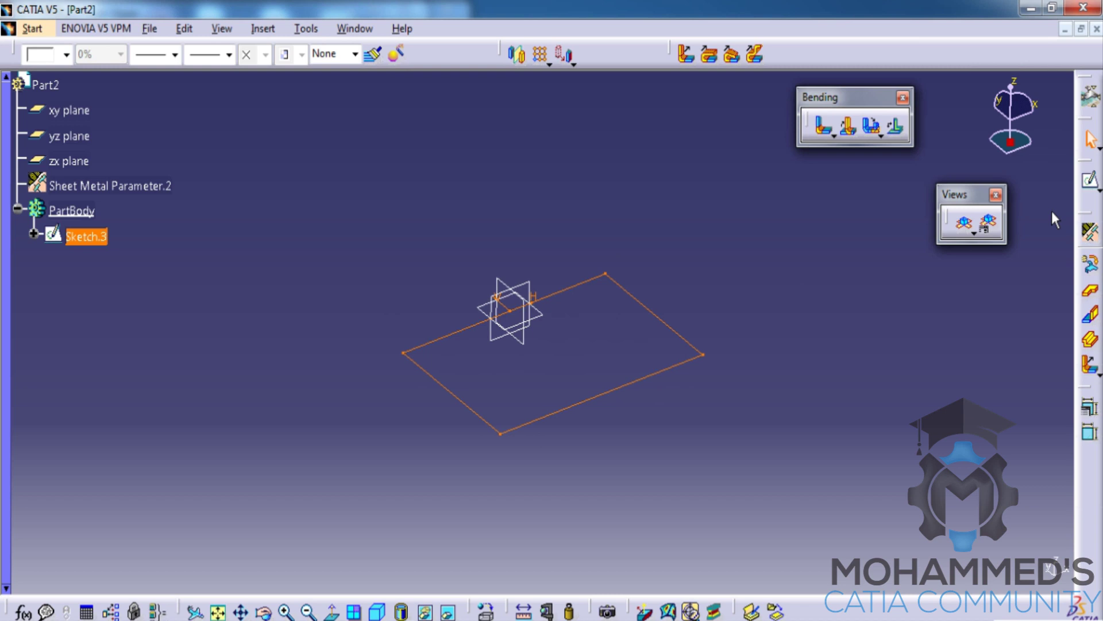
pyautogui.click(1091, 266)
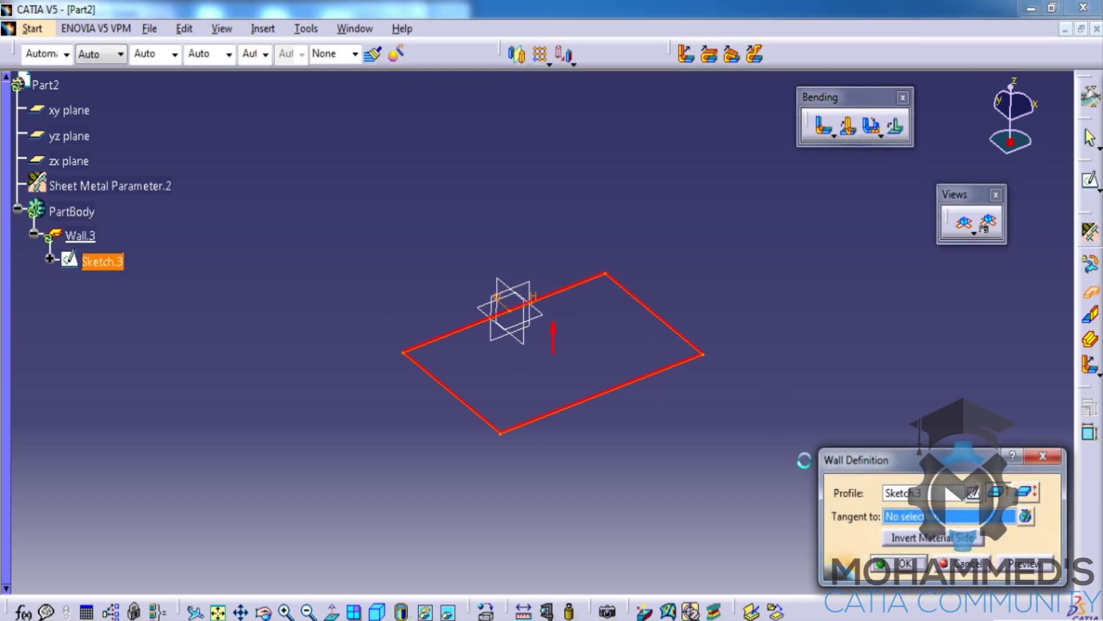
pyautogui.click(904, 573)
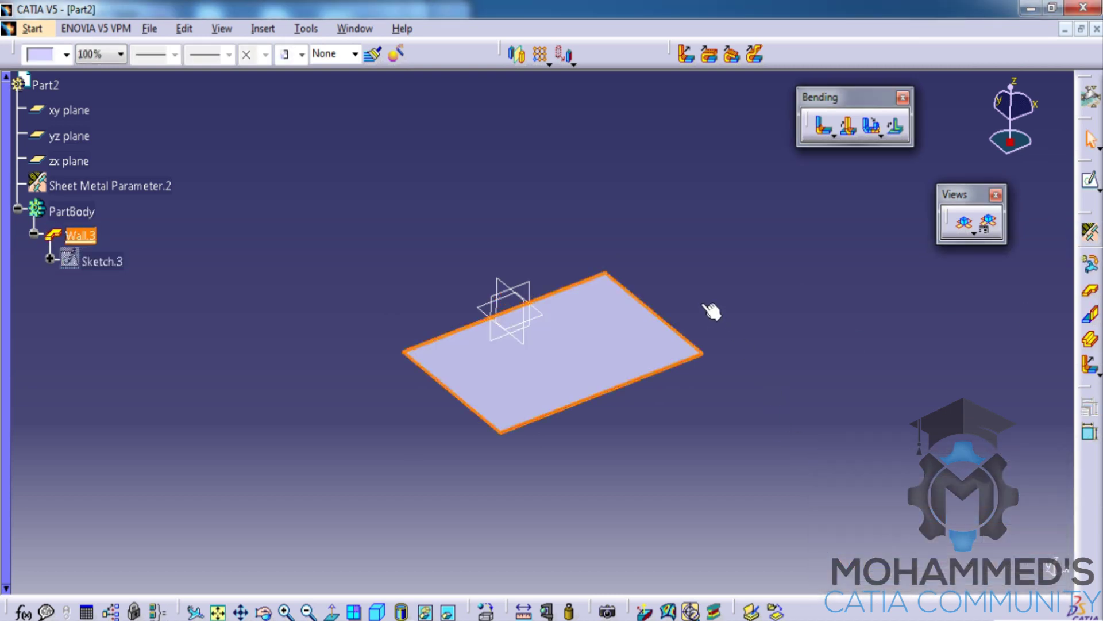
# Step: Sketch a rectangle on the zx plane rising from the plate and create the upright Wall.4
pyautogui.click(534, 293)
pyautogui.click(1090, 179)
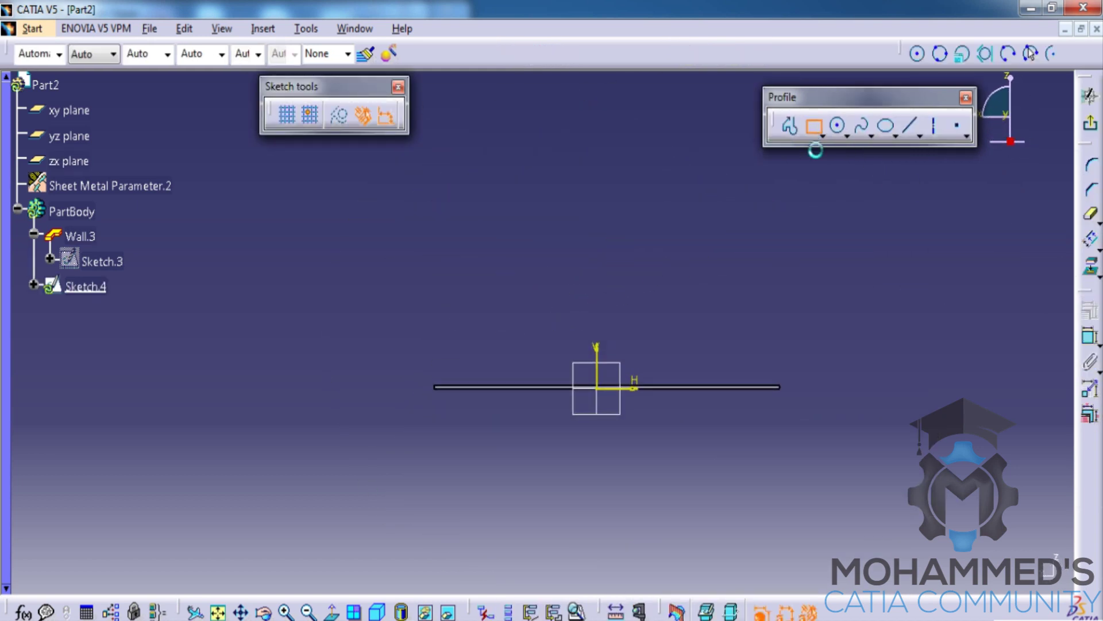
pyautogui.click(813, 128)
pyautogui.click(463, 166)
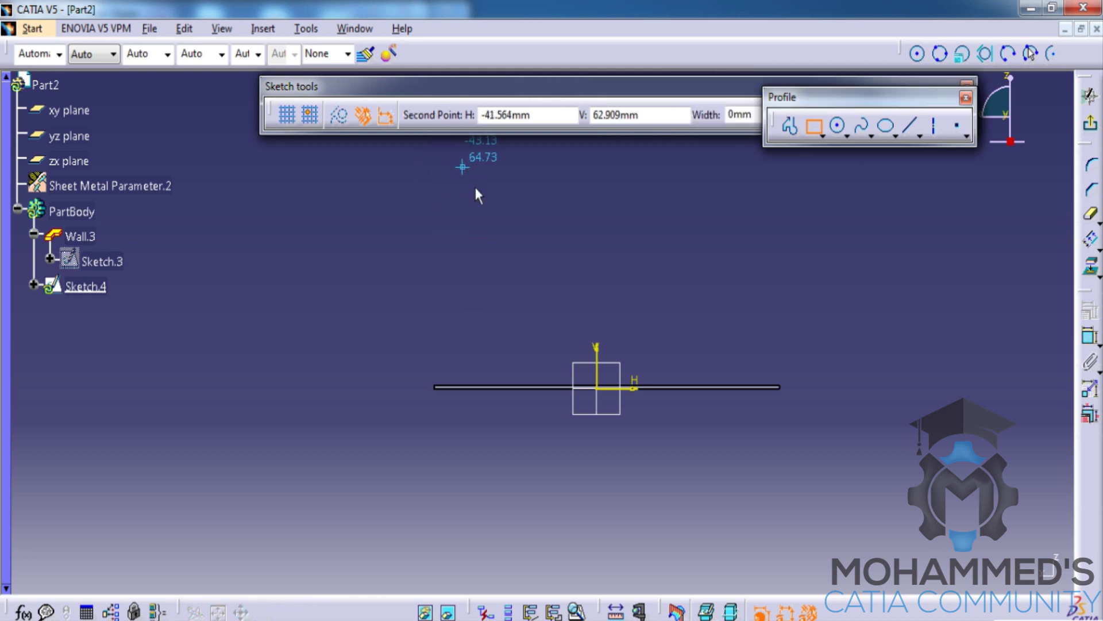
pyautogui.keyDown('ctrl'); pyautogui.moveTo(708, 381); pyautogui.dragTo(739, 303, button='middle'); pyautogui.keyUp('ctrl')
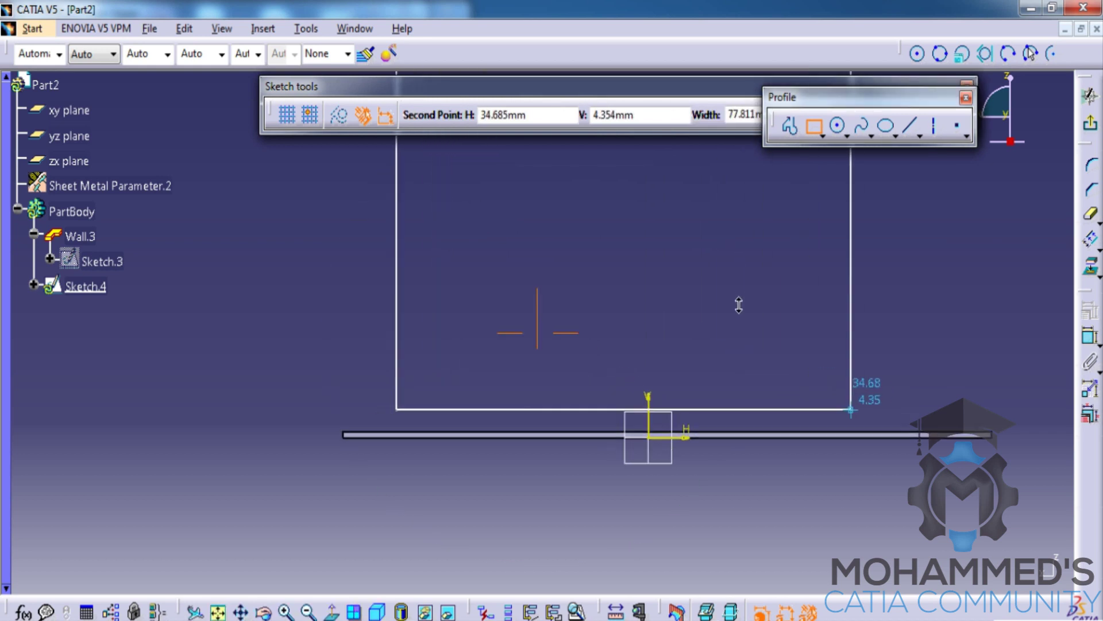
pyautogui.click(927, 434)
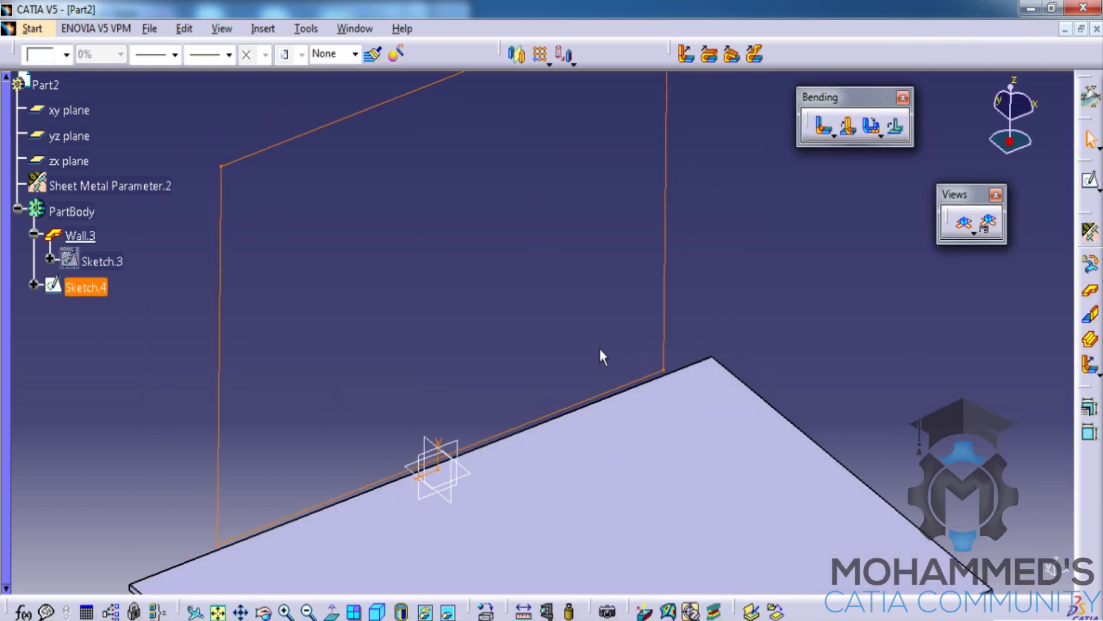
pyautogui.keyDown('ctrl'); pyautogui.moveTo(602, 353); pyautogui.dragTo(996, 268, button='middle'); pyautogui.keyUp('ctrl')
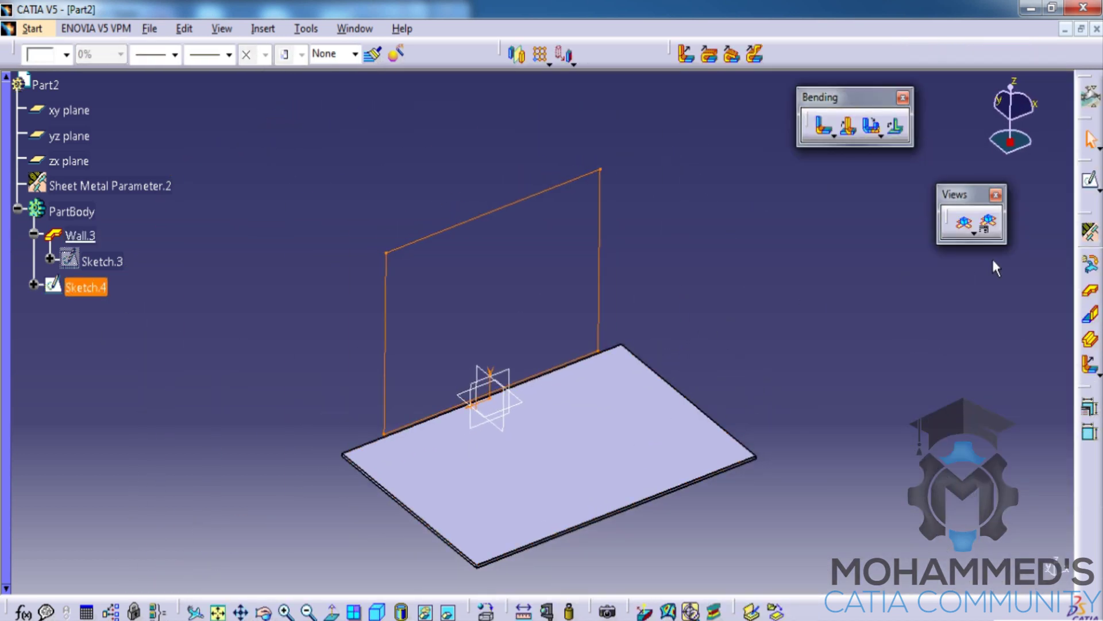
pyautogui.click(1091, 293)
pyautogui.click(901, 578)
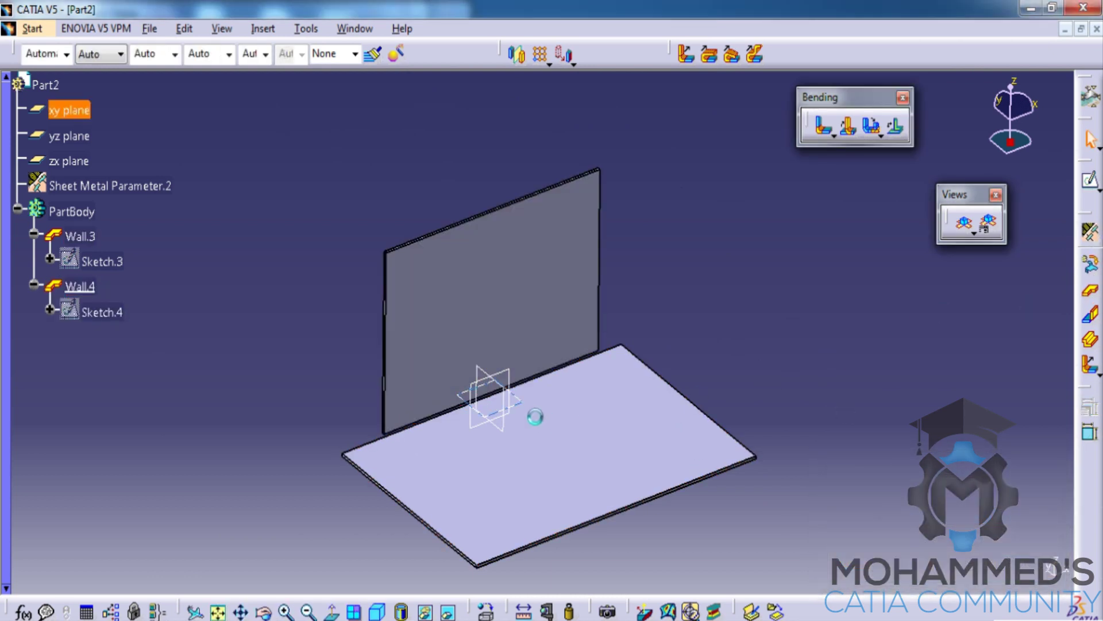
pyautogui.moveTo(536, 418); pyautogui.dragTo(596, 384, button='middle')
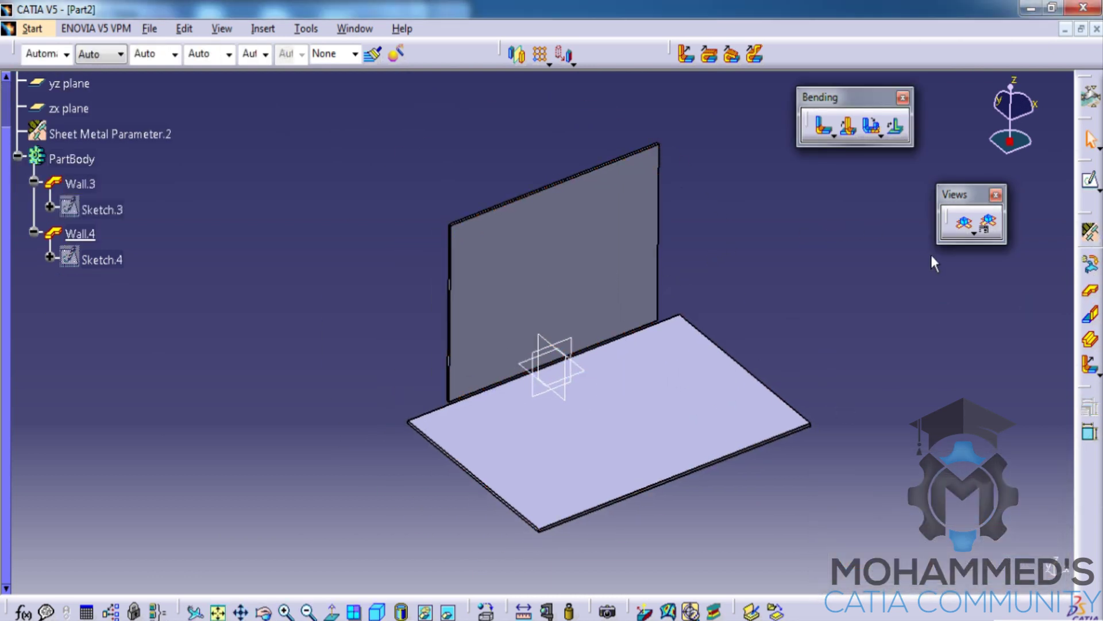
# Step: Start a cylindrical bend between Wall.4 and Wall.3 and preview it
pyautogui.click(825, 128)
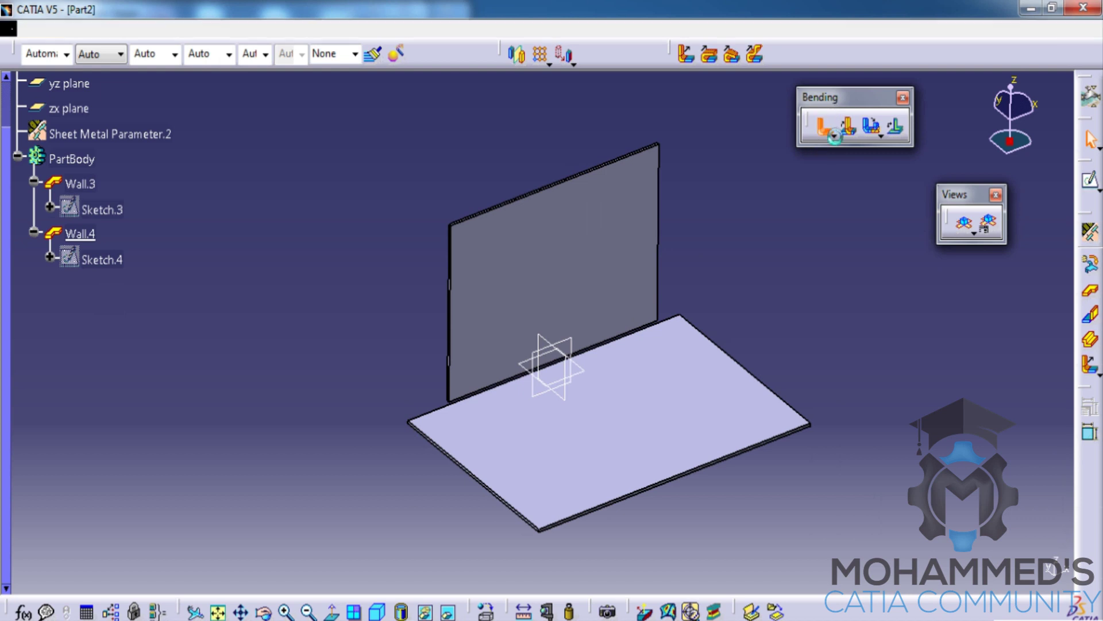
pyautogui.click(608, 312)
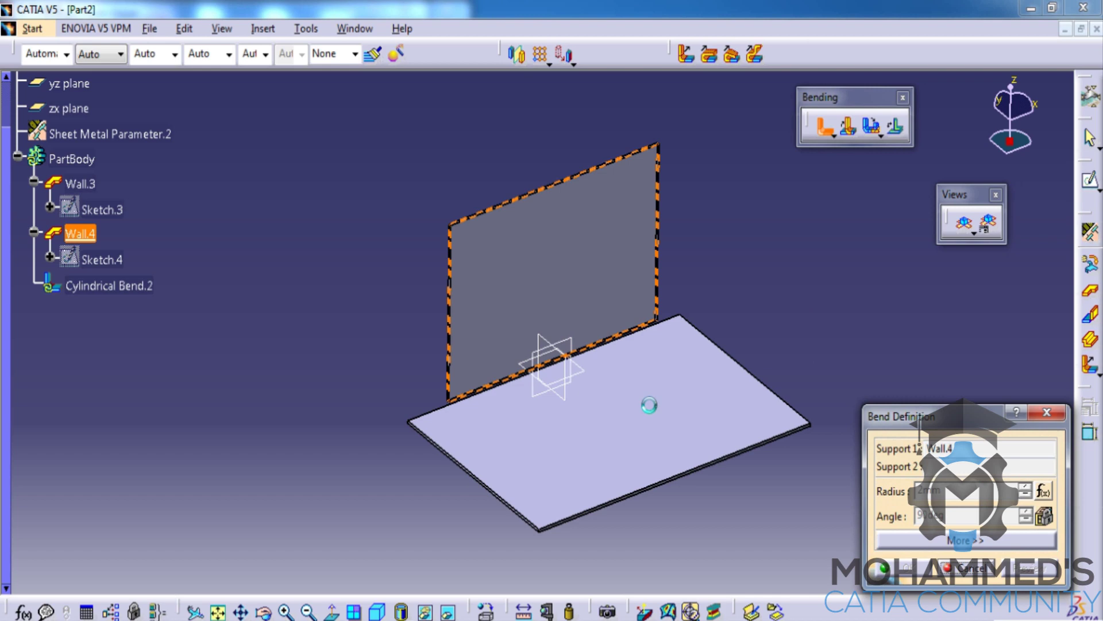
pyautogui.click(645, 405)
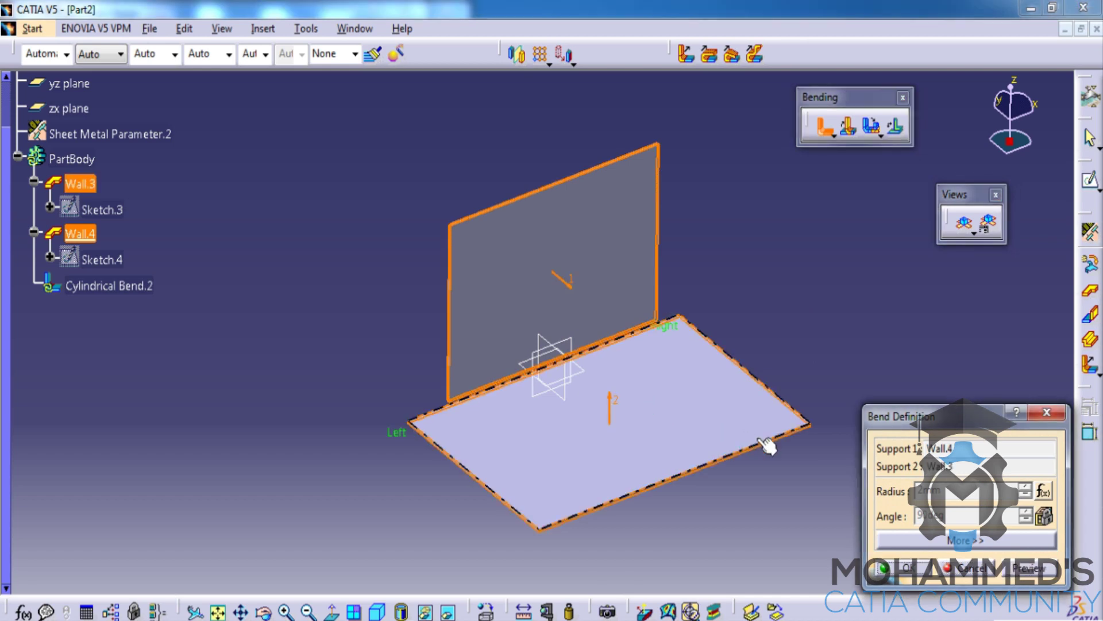
pyautogui.click(1037, 582)
pyautogui.moveTo(655, 414)
pyautogui.keyDown('ctrl'); pyautogui.mouseDown(button='middle')
pyautogui.moveTo(686, 372)
pyautogui.moveTo(687, 290)
pyautogui.moveTo(600, 388)
pyautogui.moveTo(633, 382)
pyautogui.moveTo(710, 301)
pyautogui.moveTo(712, 357)
pyautogui.moveTo(628, 406)
pyautogui.moveTo(730, 365)
pyautogui.mouseUp(button='middle'); pyautogui.keyUp('ctrl')
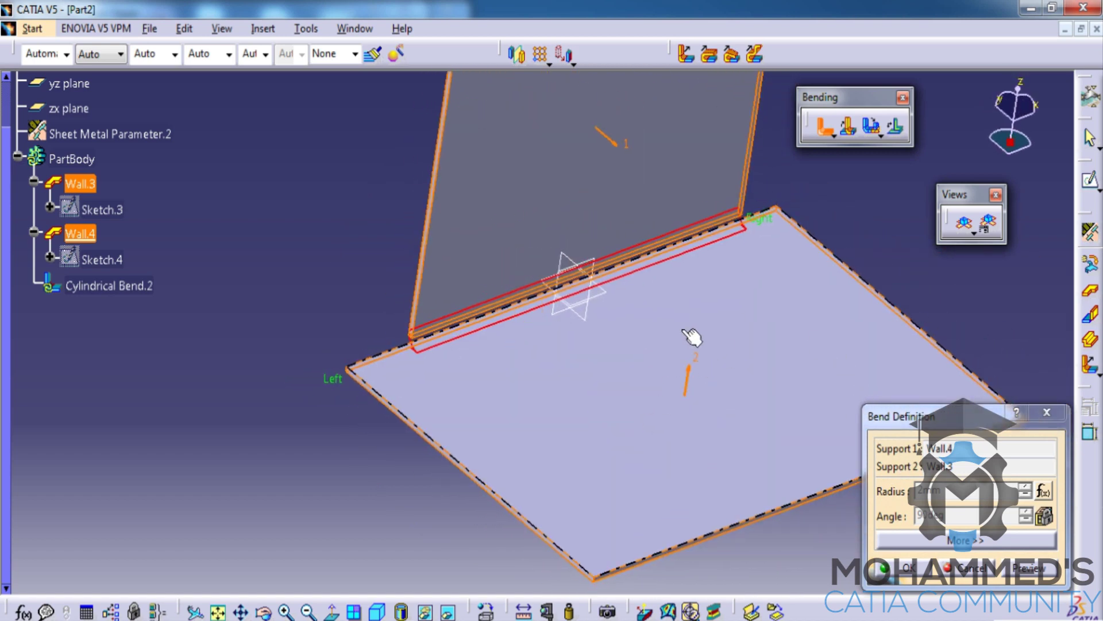
pyautogui.keyDown('ctrl'); pyautogui.moveTo(626, 314); pyautogui.dragTo(603, 380, button='middle'); pyautogui.keyUp('ctrl')
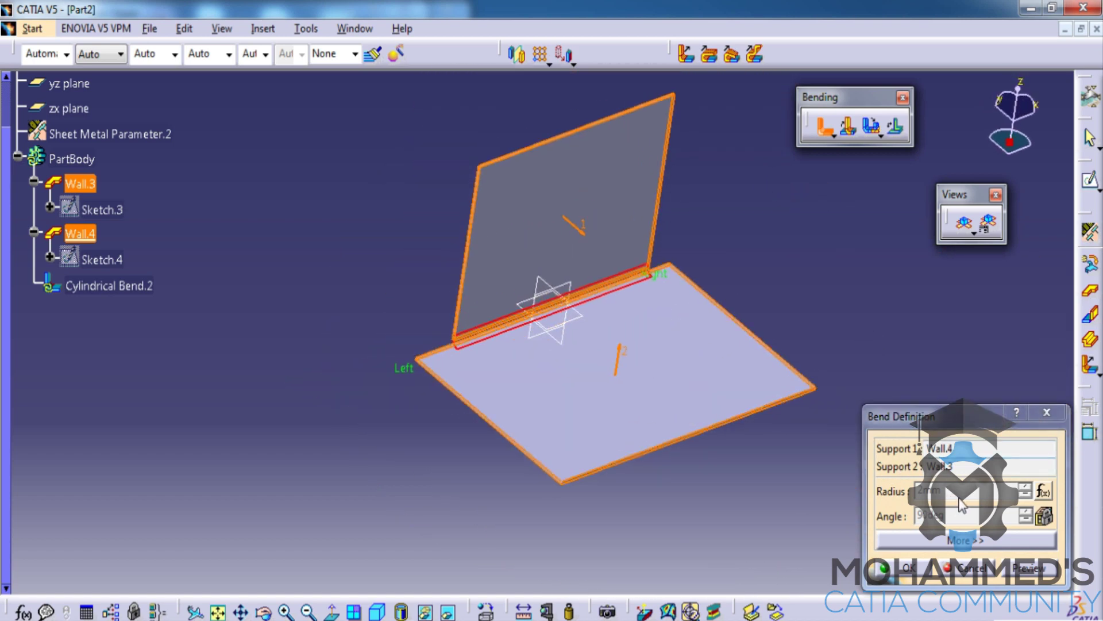
# Step: Remove the radius formula, set the bend radius to 10mm and create Cylindrical Bend.2
pyautogui.rightClick(963, 501)
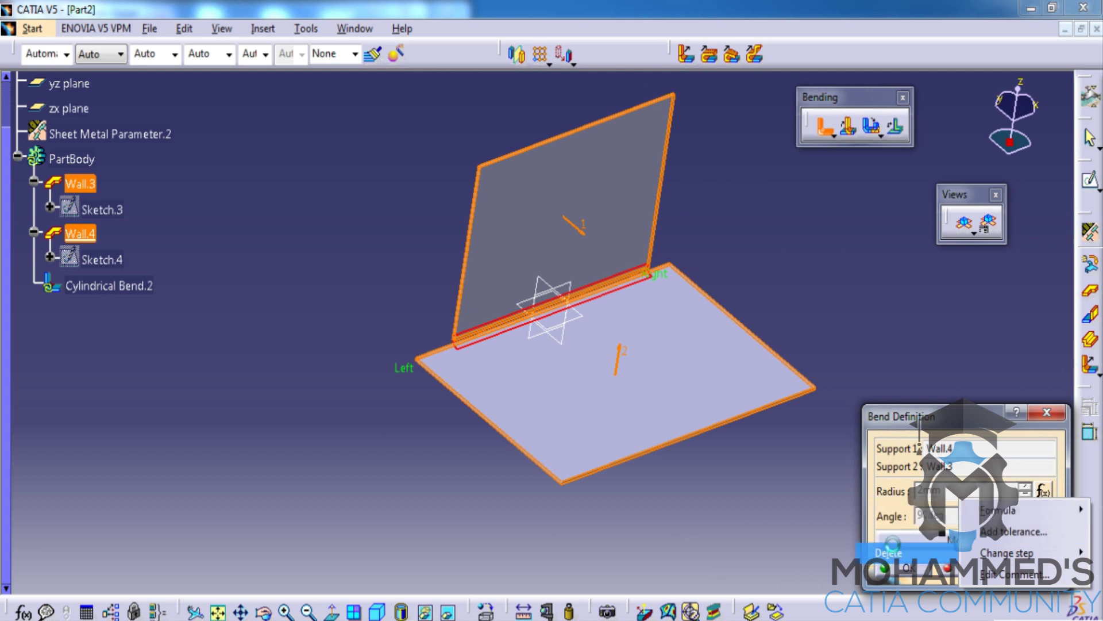
pyautogui.click(893, 550)
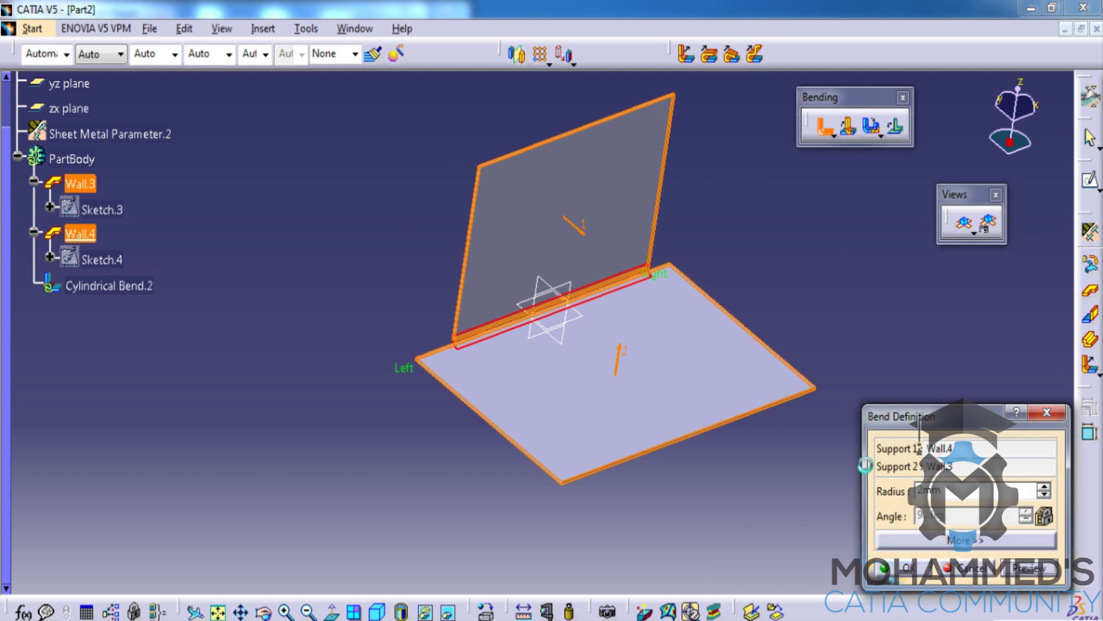
pyautogui.rightClick(959, 498)
pyautogui.click(939, 496)
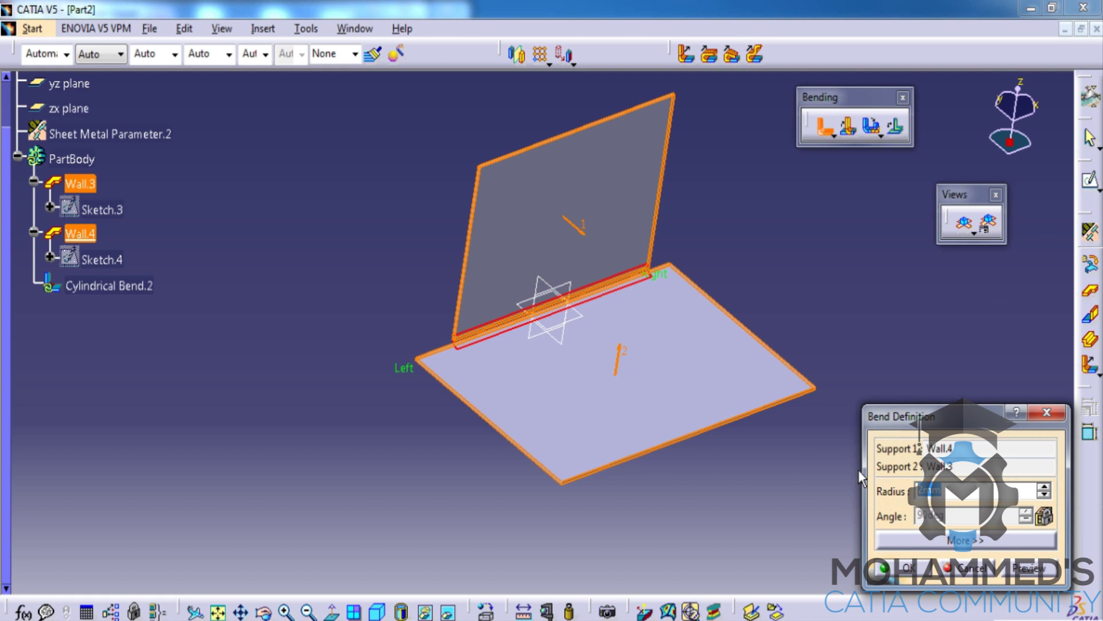
pyautogui.write('10')
pyautogui.click(1050, 569)
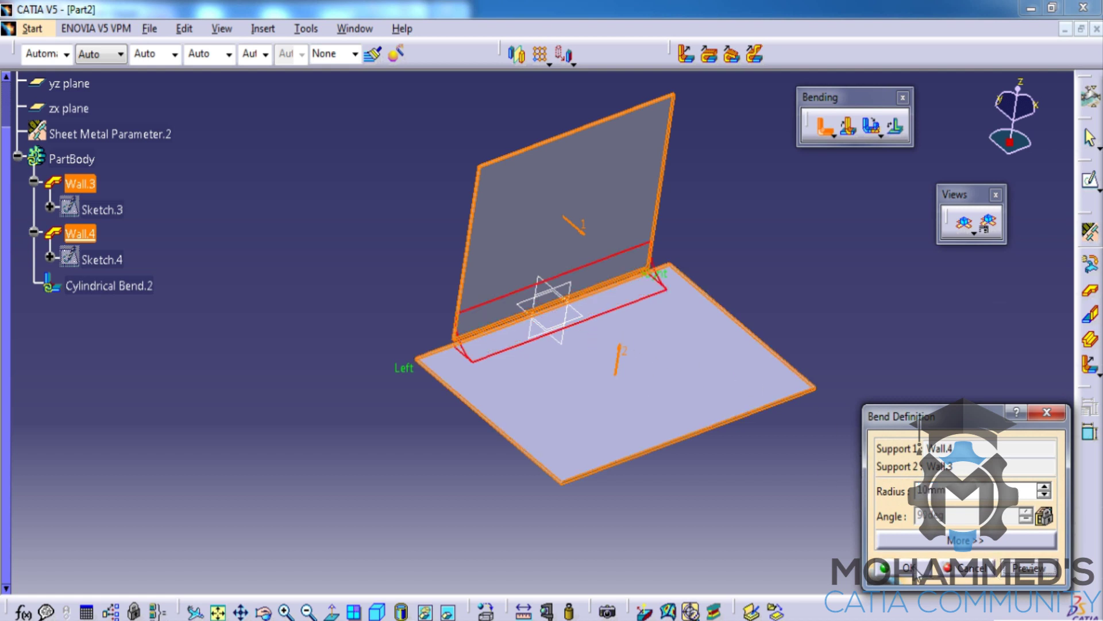
pyautogui.click(897, 569)
pyautogui.moveTo(567, 340)
pyautogui.mouseDown(button='middle')
pyautogui.moveTo(558, 408)
pyautogui.moveTo(320, 270)
pyautogui.moveTo(604, 468)
pyautogui.moveTo(596, 501)
pyautogui.moveTo(604, 307)
pyautogui.moveTo(557, 337)
pyautogui.mouseUp(button='middle')
pyautogui.moveTo(488, 353)
pyautogui.mouseDown(button='middle')
pyautogui.moveTo(671, 402)
pyautogui.moveTo(636, 348)
pyautogui.mouseUp(button='middle')
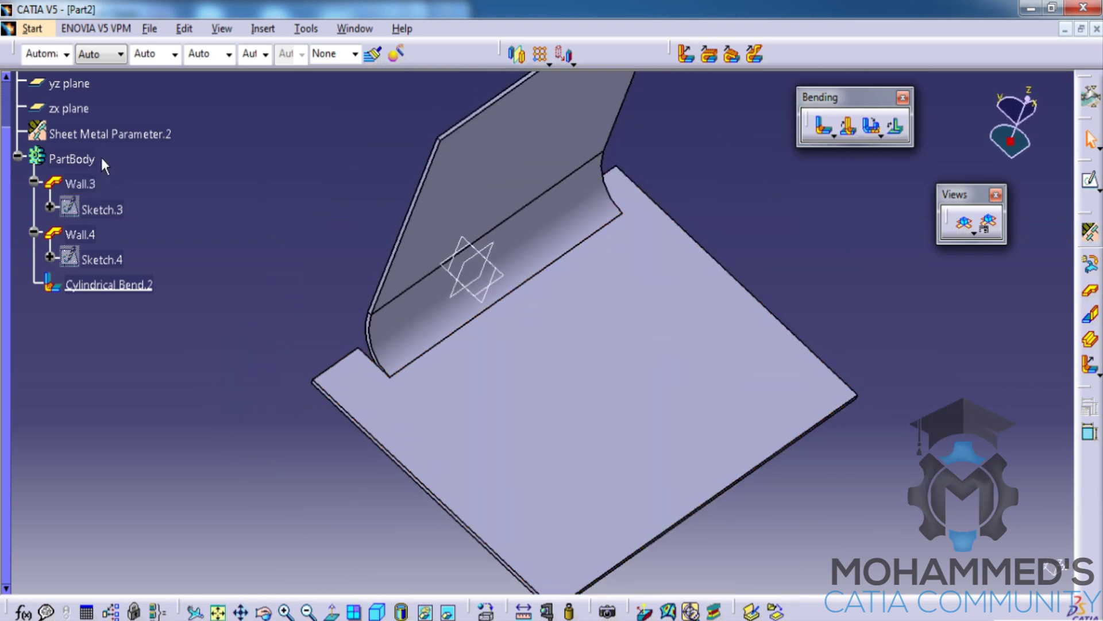
# Step: Set Square relief for bend extremities in Sheet Metal Parameters and inspect the bend
pyautogui.doubleClick(109, 136)
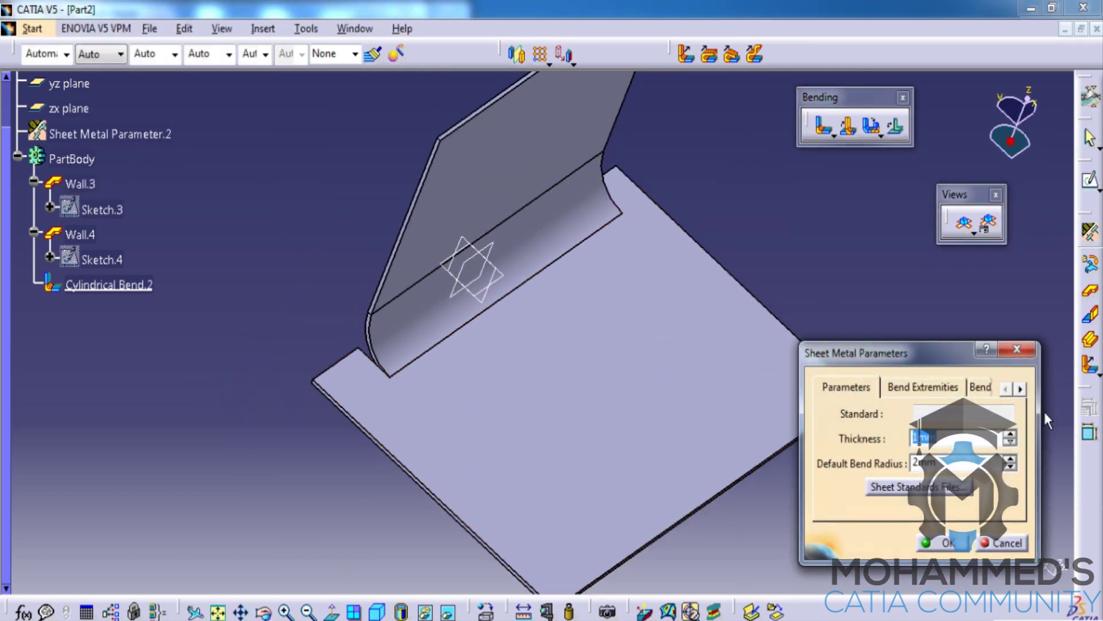
pyautogui.click(923, 387)
pyautogui.click(921, 417)
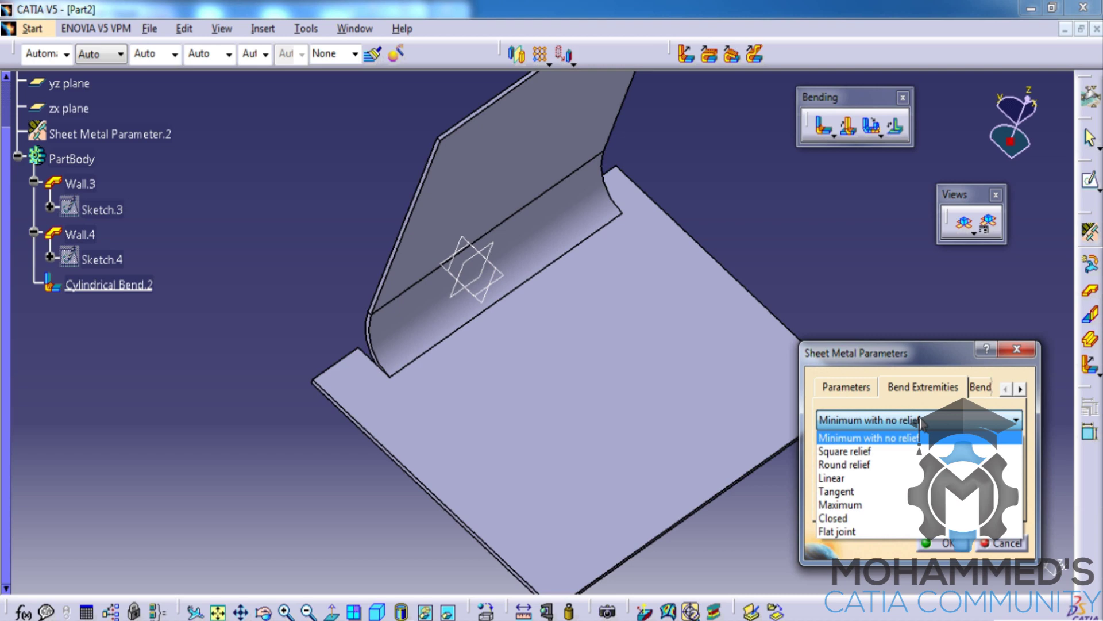
pyautogui.click(876, 452)
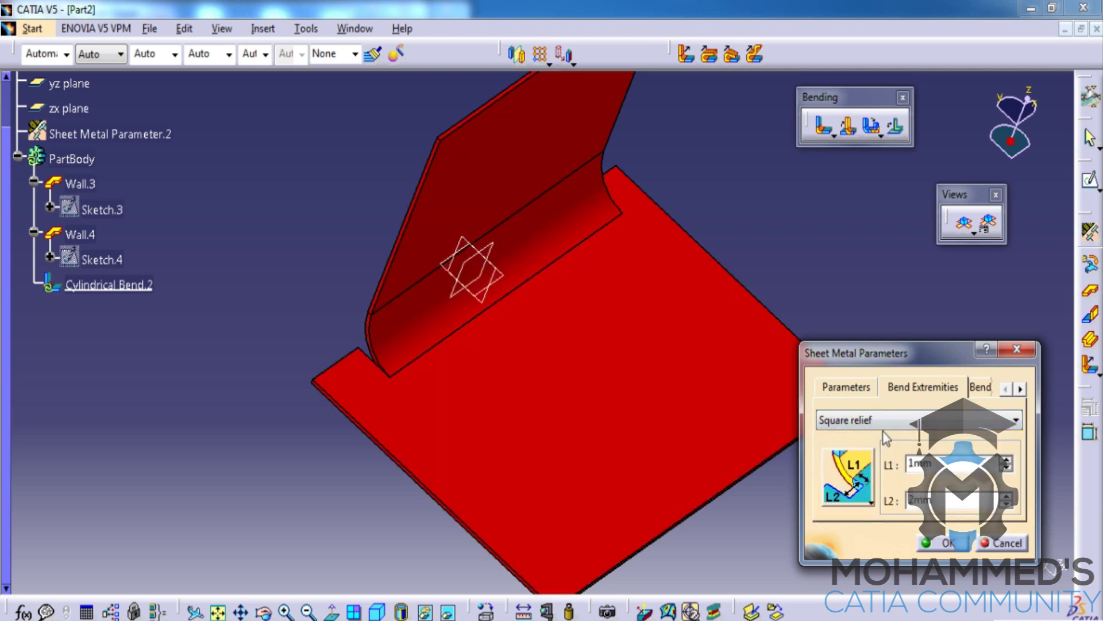
pyautogui.click(994, 543)
pyautogui.click(524, 337)
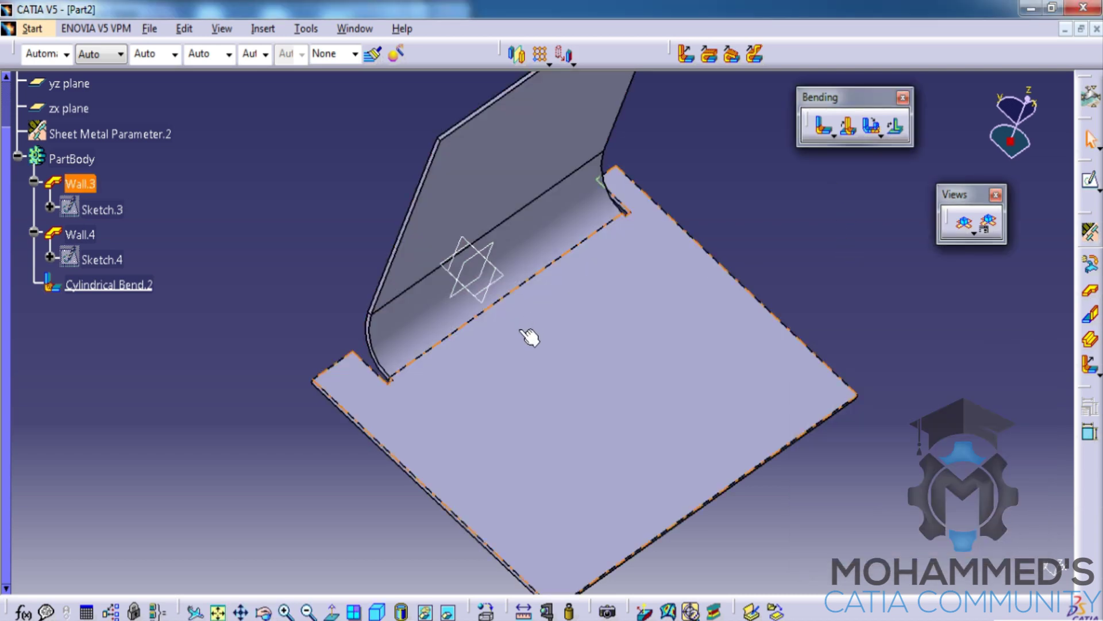
pyautogui.middleClick(530, 346)
pyautogui.moveTo(530, 346)
pyautogui.mouseDown(button='middle')
pyautogui.moveTo(625, 334)
pyautogui.moveTo(630, 362)
pyautogui.mouseUp(button='middle')
pyautogui.click(628, 275)
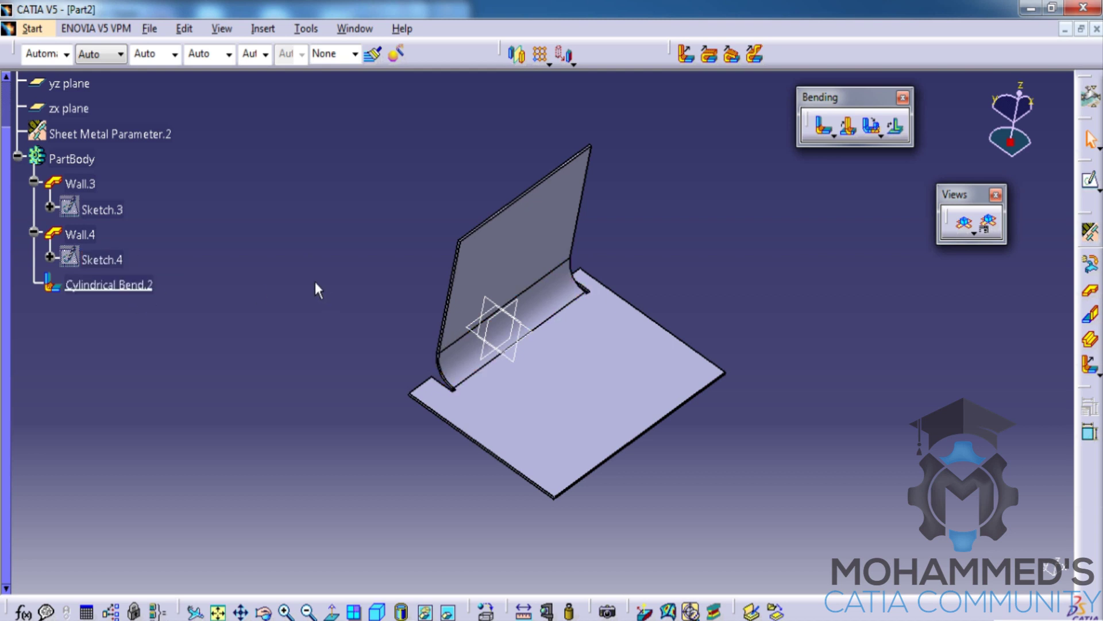
# Step: Delete Cylindrical Bend.2 from the tree, leaving the walls at a sharp corner
pyautogui.click(140, 291)
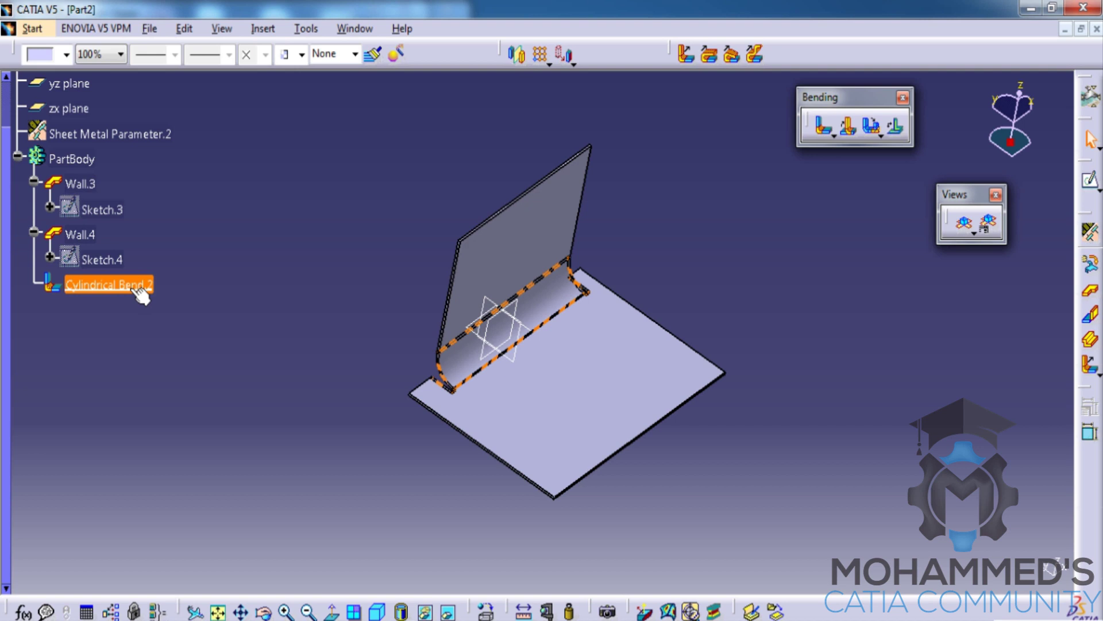
pyautogui.rightClick(140, 291)
pyautogui.click(173, 532)
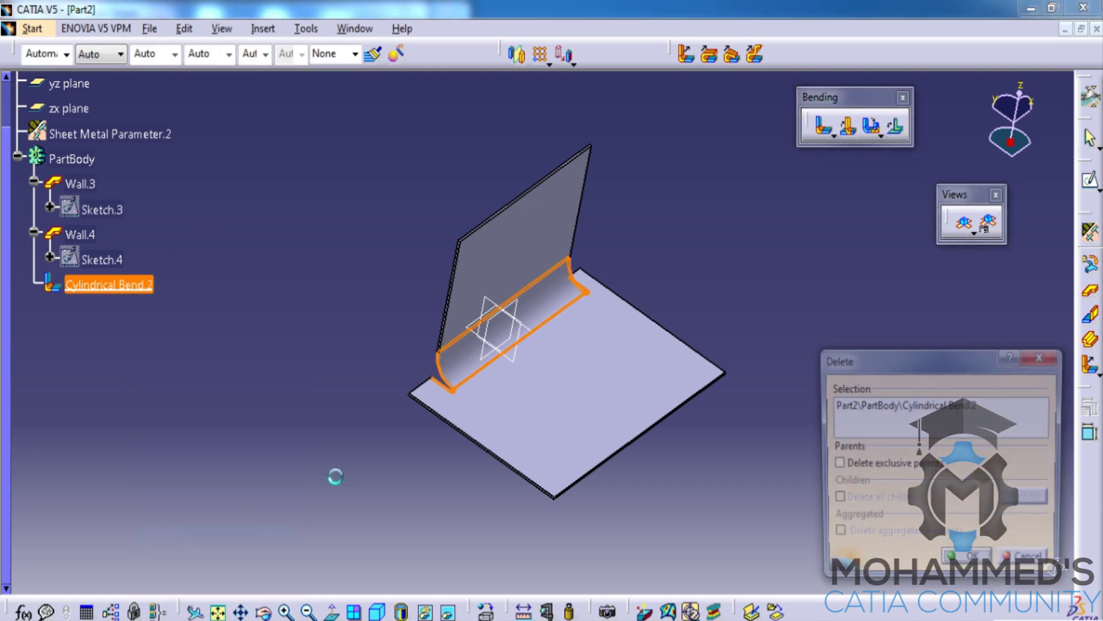
pyautogui.press('Return')
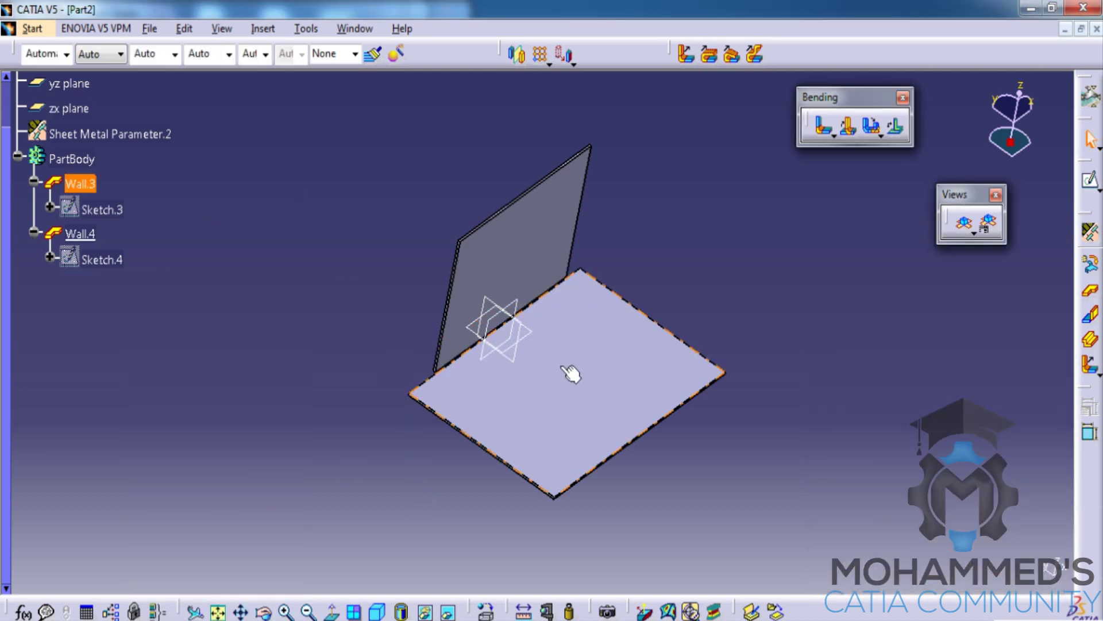
pyautogui.moveTo(571, 373); pyautogui.dragTo(618, 263, button='middle')
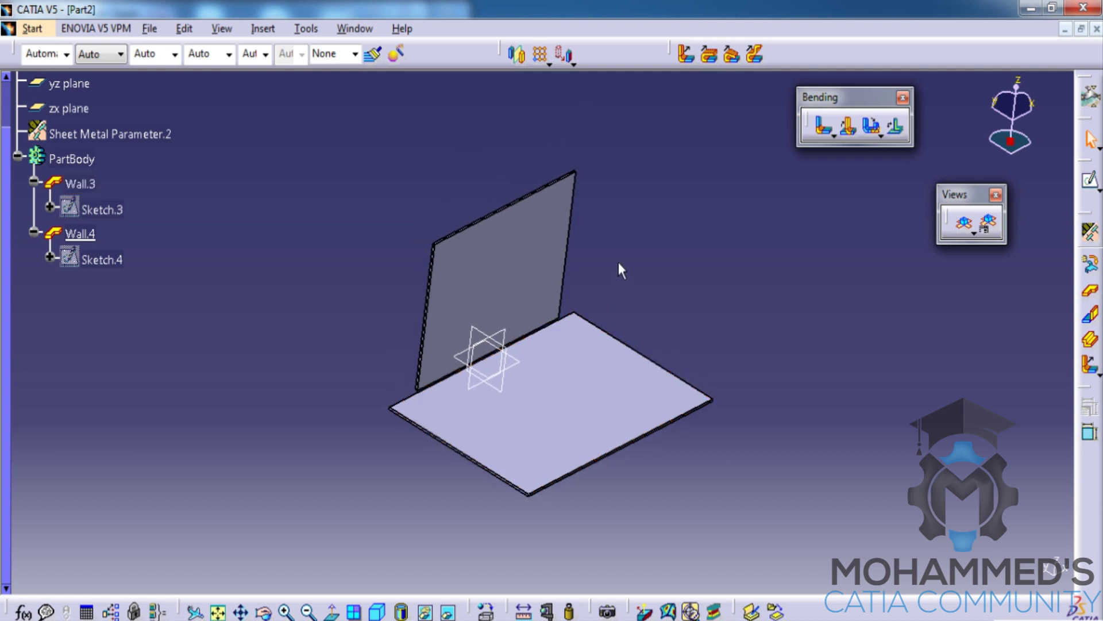
# Step: Start a conical bend between Wall.3 and Wall.4 and set the right radius to 10mm
pyautogui.click(835, 136)
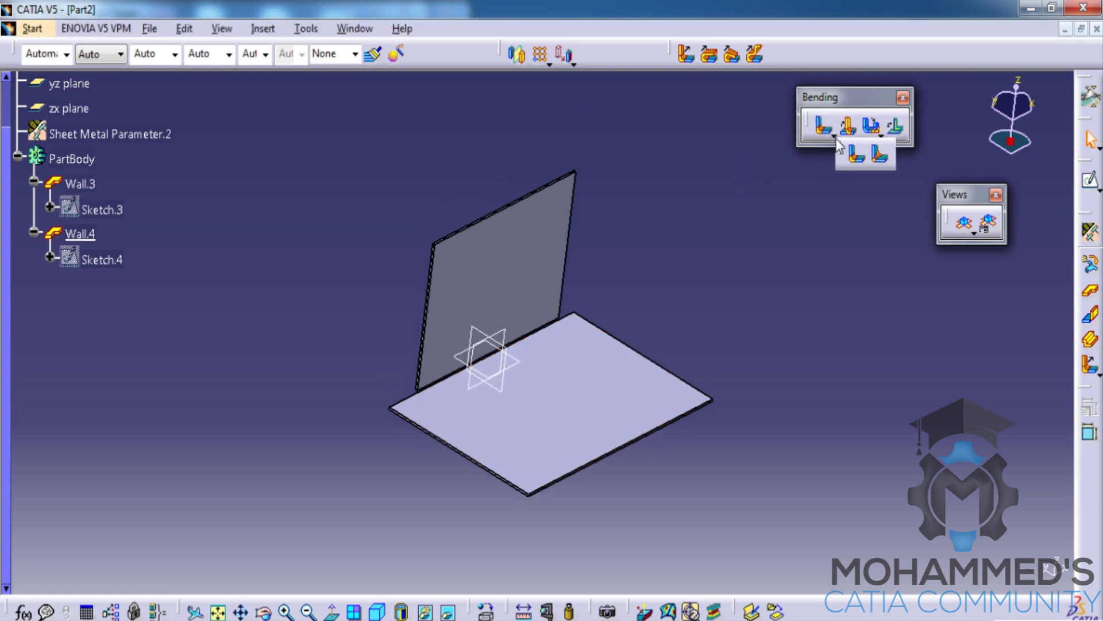
pyautogui.click(879, 159)
pyautogui.click(567, 389)
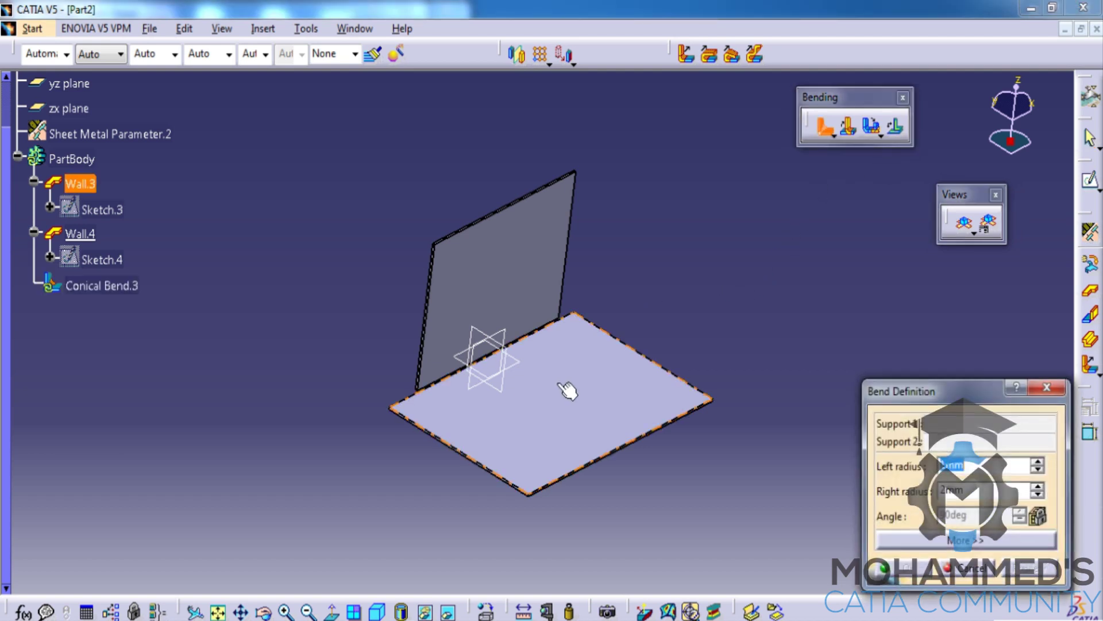
pyautogui.click(541, 276)
pyautogui.moveTo(628, 319); pyautogui.dragTo(767, 301, button='middle')
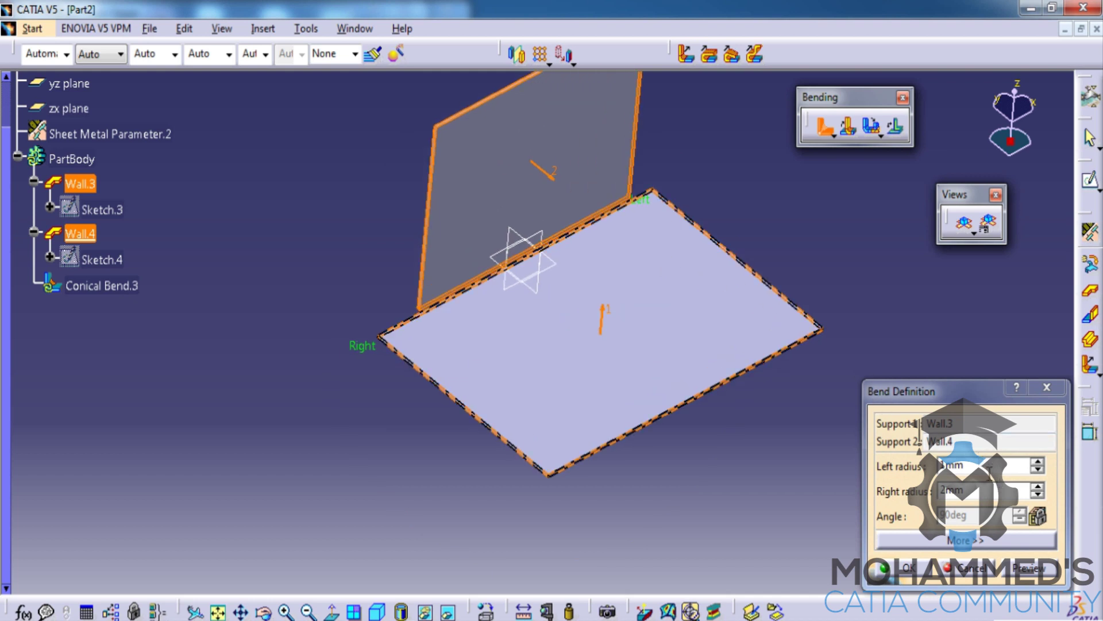
pyautogui.rightClick(958, 467)
pyautogui.press('Escape')
pyautogui.doubleClick(957, 467)
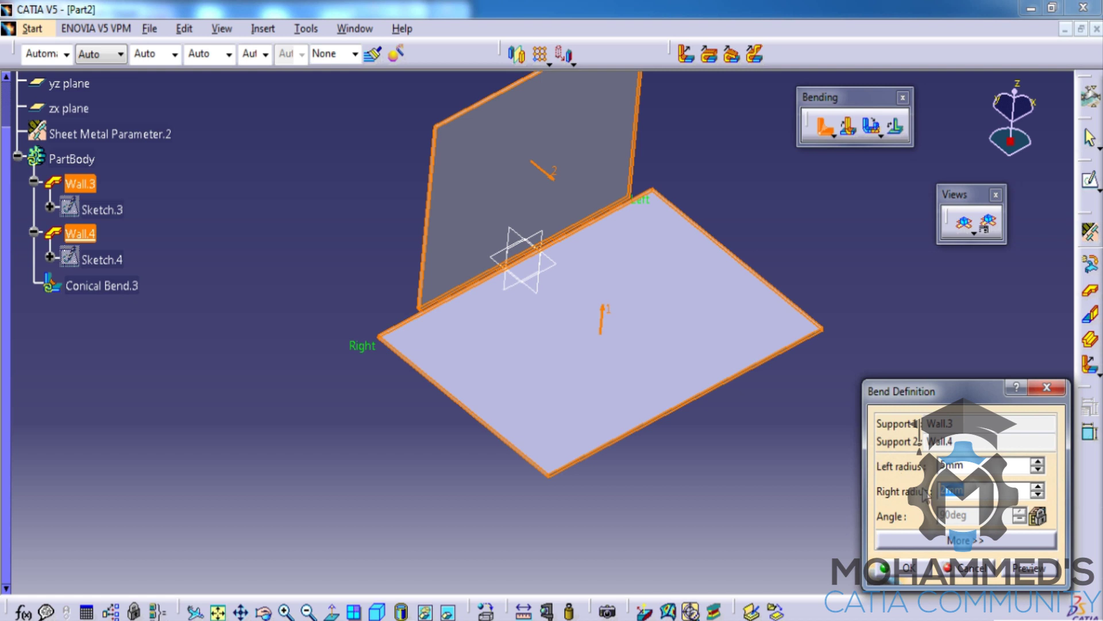
pyautogui.write('10')
# Step: Create Conical Bend.3, inspect it, and begin a sketch on the base wall
pyautogui.click(1031, 569)
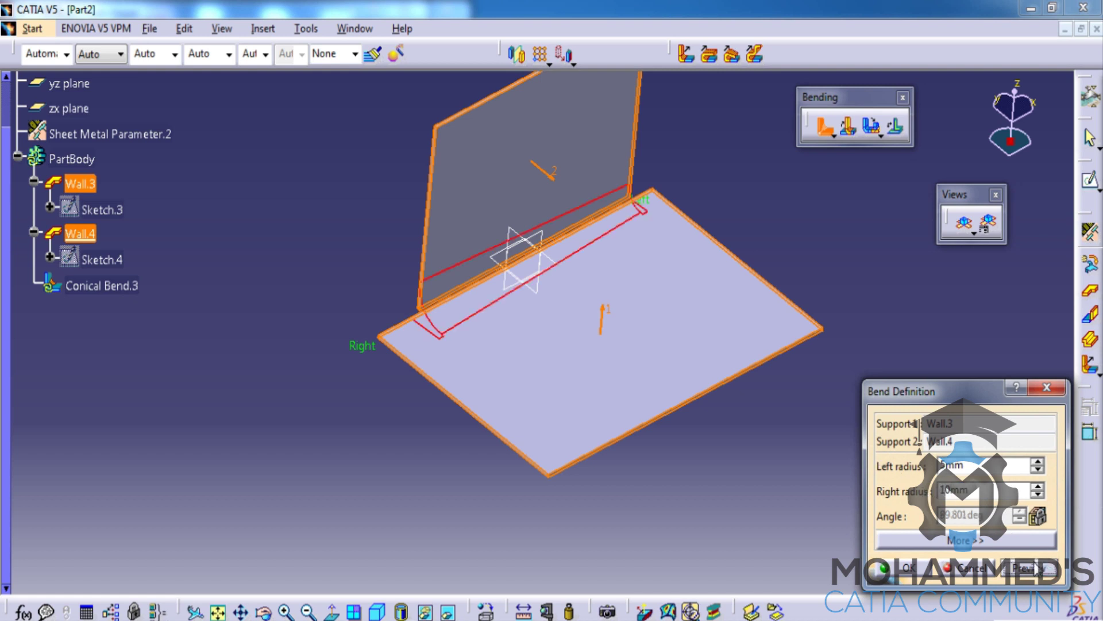
pyautogui.click(905, 569)
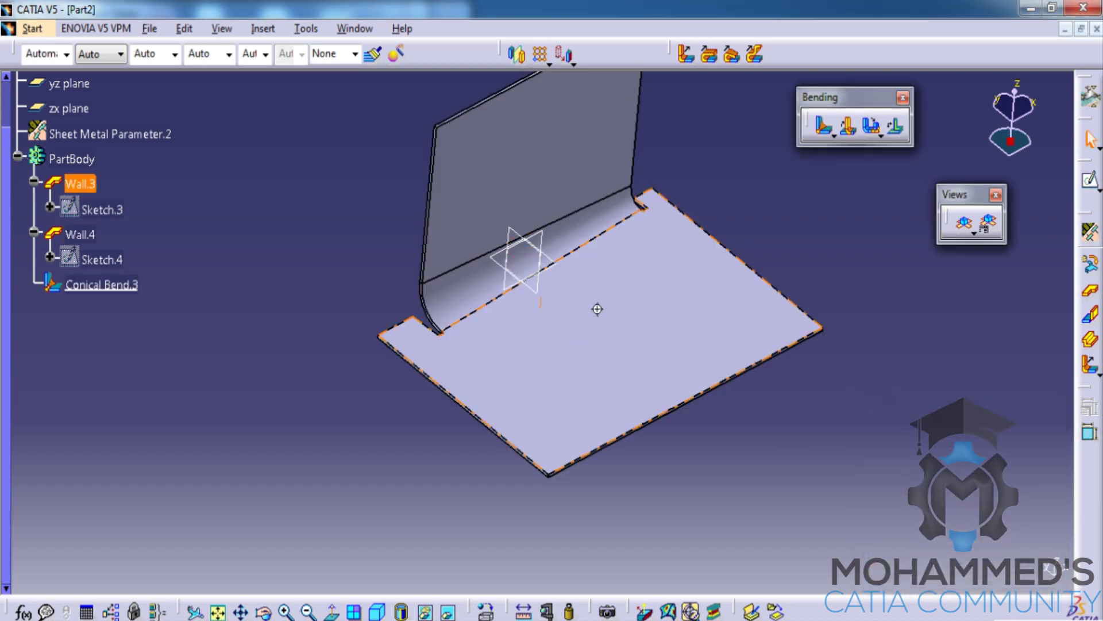
pyautogui.moveTo(595, 308)
pyautogui.mouseDown(button='middle')
pyautogui.moveTo(598, 339)
pyautogui.moveTo(524, 333)
pyautogui.mouseUp(button='middle')
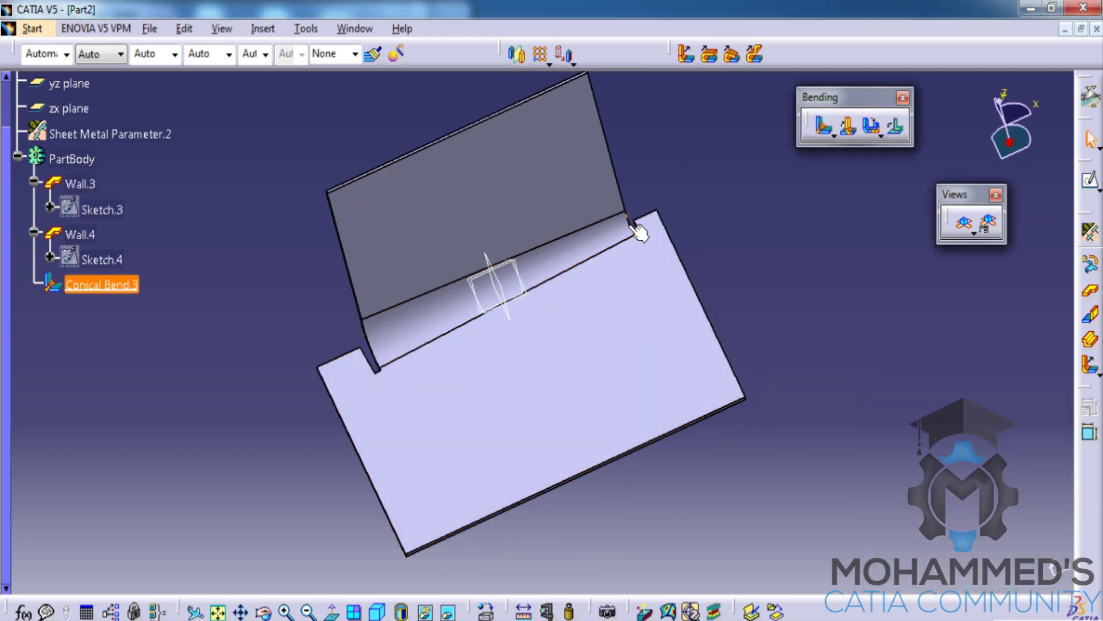
pyautogui.moveTo(387, 363)
pyautogui.mouseDown(button='middle')
pyautogui.moveTo(491, 305)
pyautogui.moveTo(554, 313)
pyautogui.mouseUp(button='middle')
pyautogui.click(555, 313)
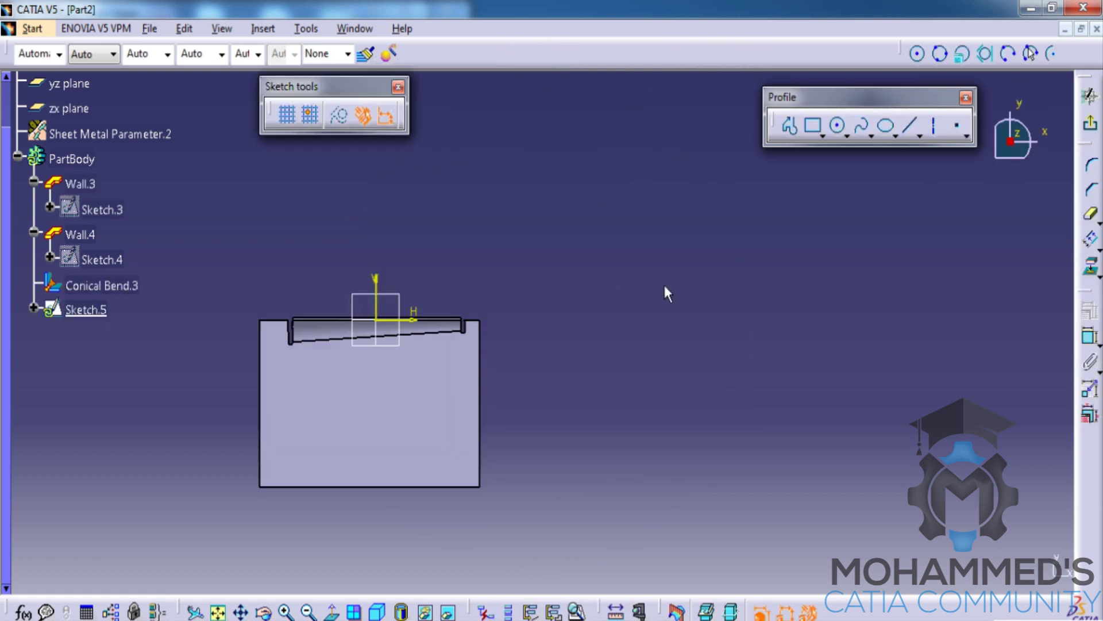
# Step: Sketch a rectangle beside the part and build it into the separate flat Wall.5
pyautogui.click(810, 127)
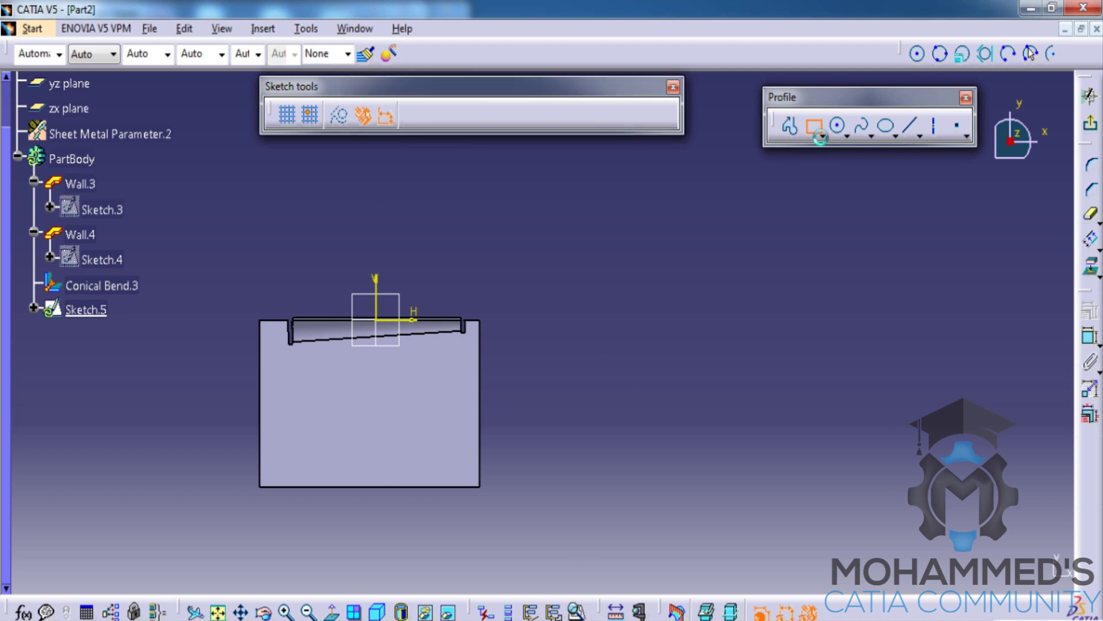
pyautogui.click(542, 320)
pyautogui.click(711, 549)
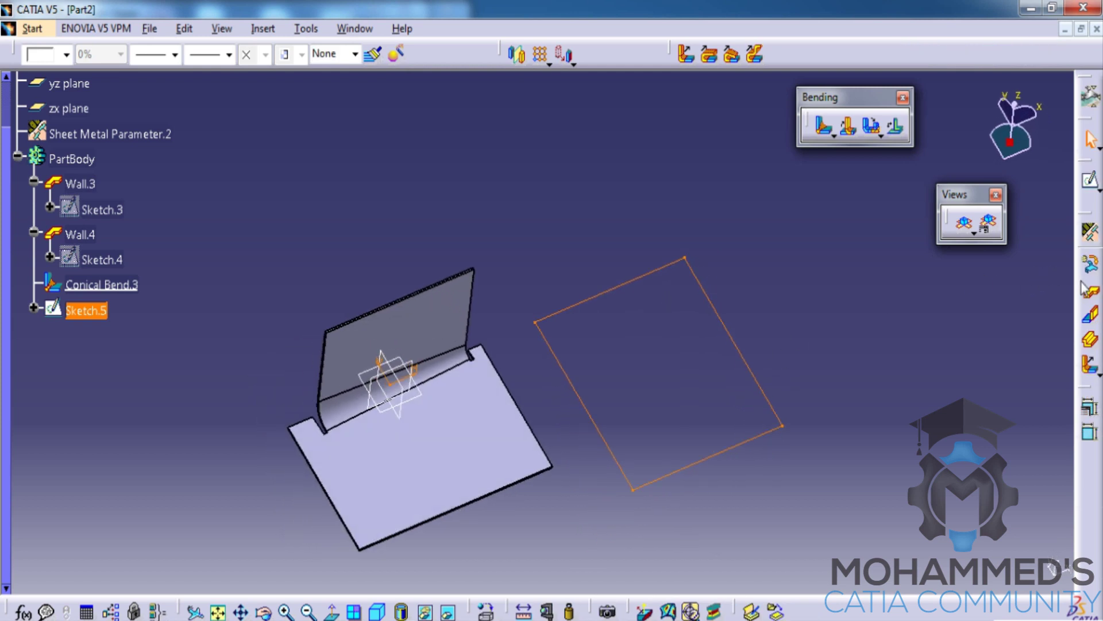
pyautogui.click(1088, 289)
pyautogui.click(902, 564)
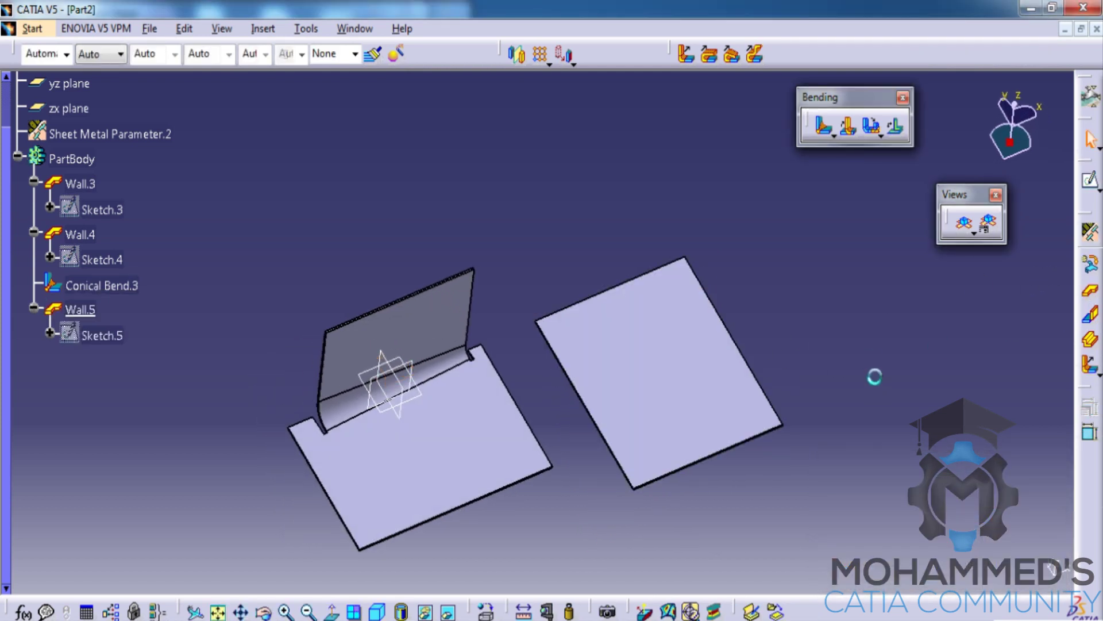
# Step: Sketch a diagonal line across Wall.5 in Sketch.6 and start Bend From Flat
pyautogui.click(707, 334)
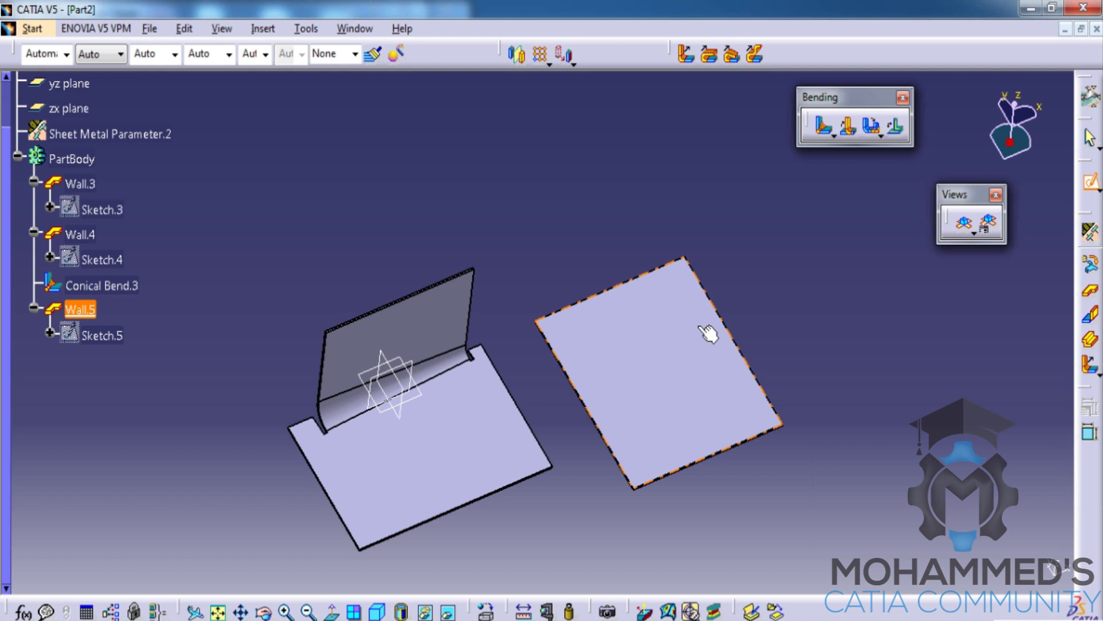
pyautogui.click(706, 338)
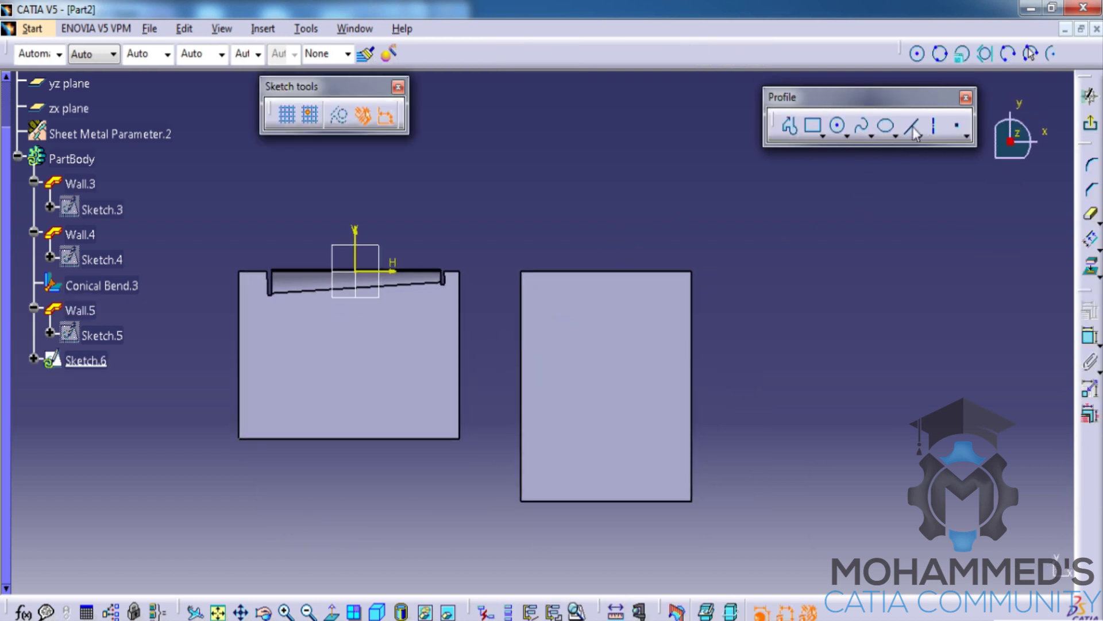
pyautogui.click(913, 127)
pyautogui.click(486, 415)
pyautogui.click(748, 333)
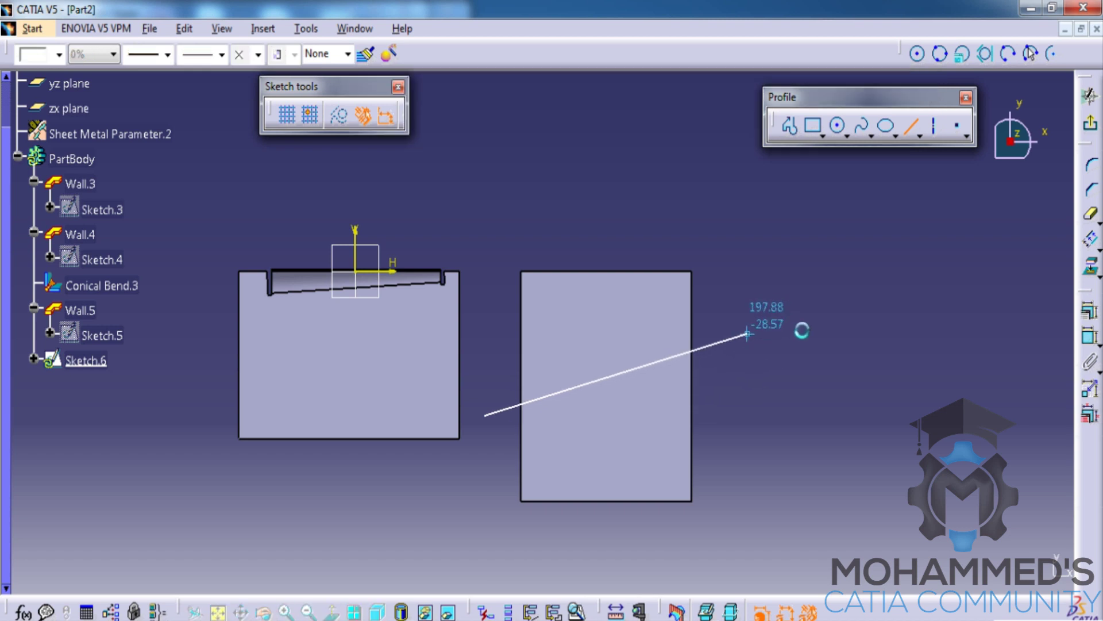
pyautogui.click(1090, 95)
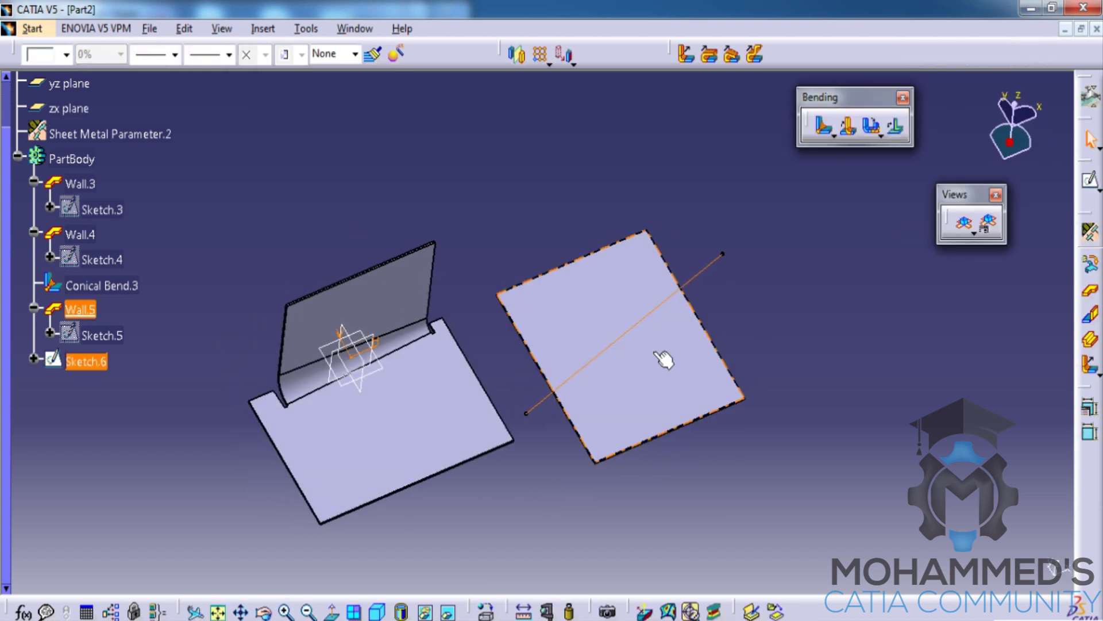
pyautogui.moveTo(665, 338); pyautogui.dragTo(681, 327, button='middle')
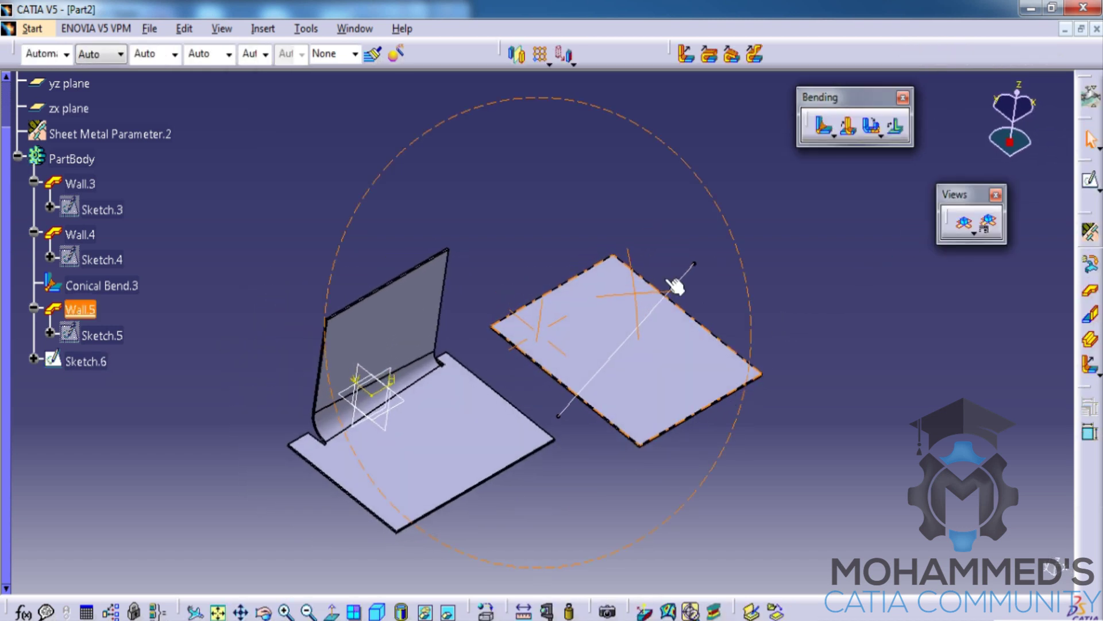
pyautogui.click(850, 128)
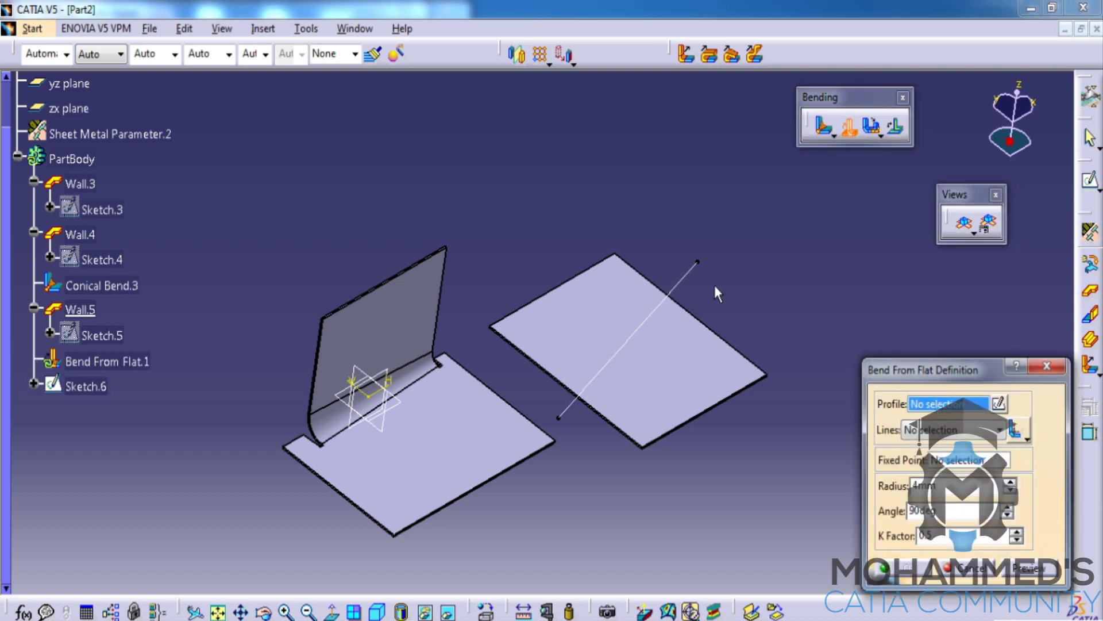
# Step: Use the Sketch.6 line as bend profile, flip the direction, set the fixed point and preview
pyautogui.click(689, 272)
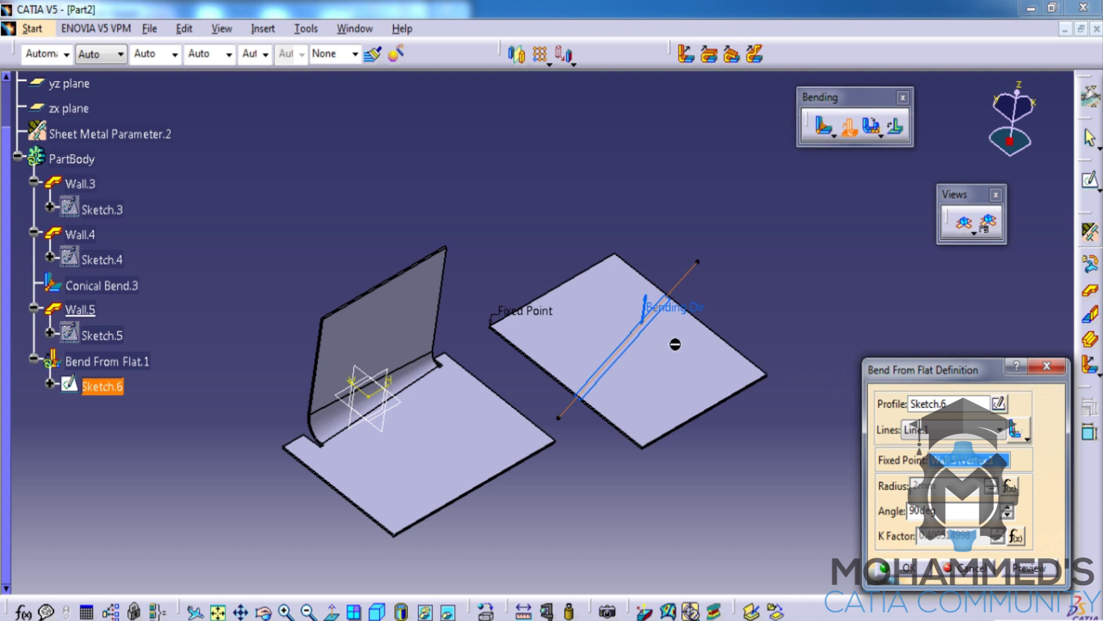
pyautogui.moveTo(697, 337); pyautogui.dragTo(699, 317, button='middle')
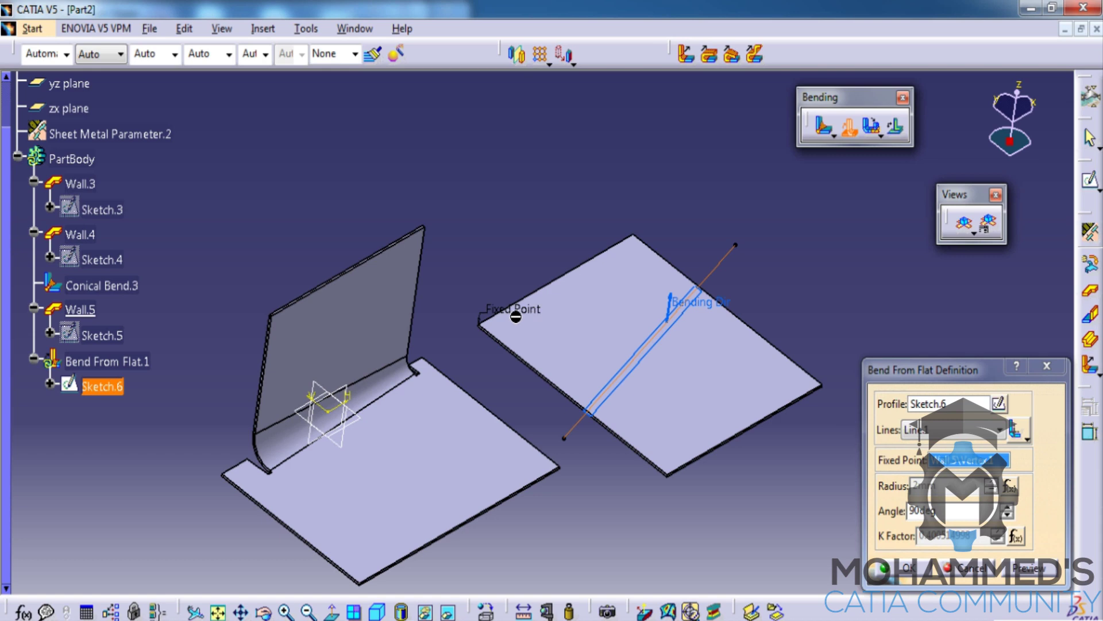
pyautogui.click(1046, 571)
pyautogui.moveTo(708, 345); pyautogui.dragTo(642, 278, button='middle')
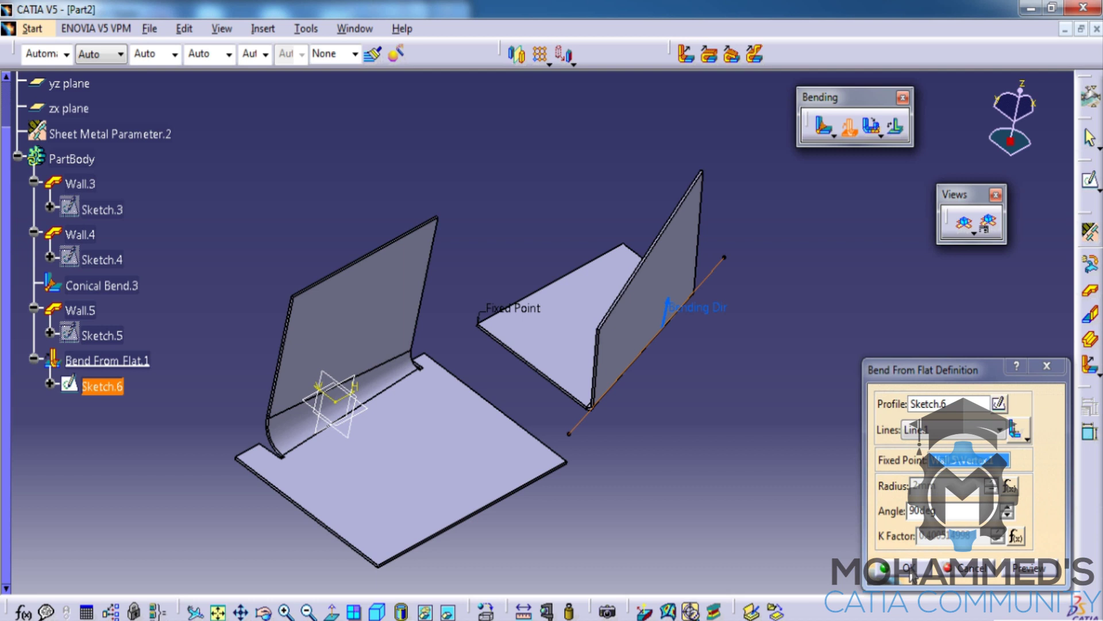
pyautogui.click(672, 314)
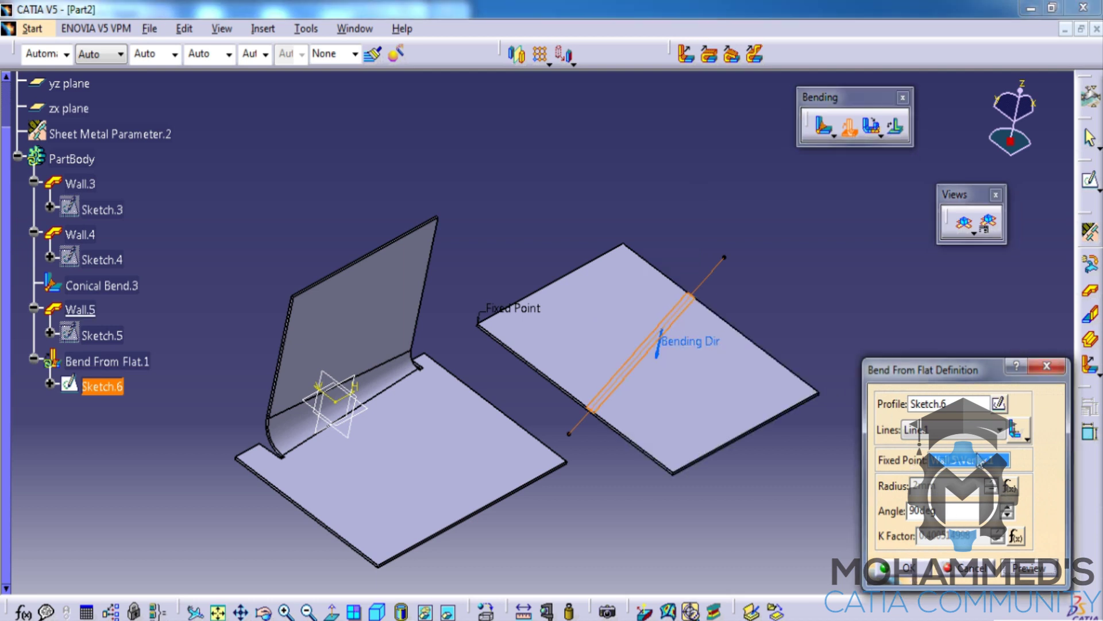
pyautogui.click(821, 396)
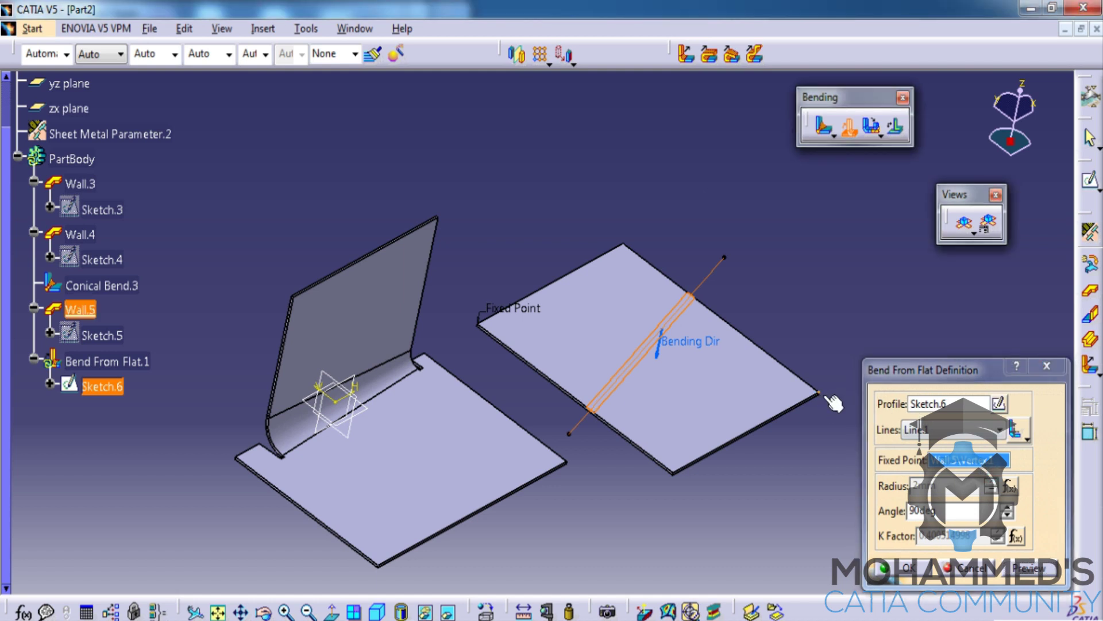
pyautogui.click(1035, 571)
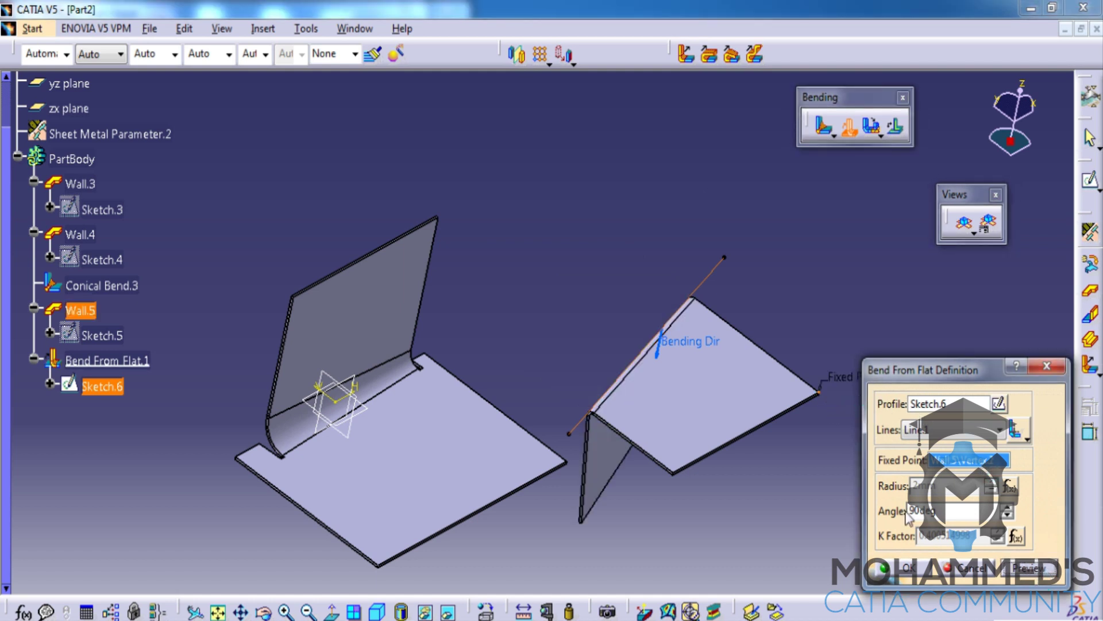
# Step: Reverse the folding side and create Bend From Flat.1 at 120 degrees
pyautogui.keyDown('ctrl'); pyautogui.moveTo(706, 428); pyautogui.dragTo(732, 500, button='middle'); pyautogui.keyUp('ctrl')
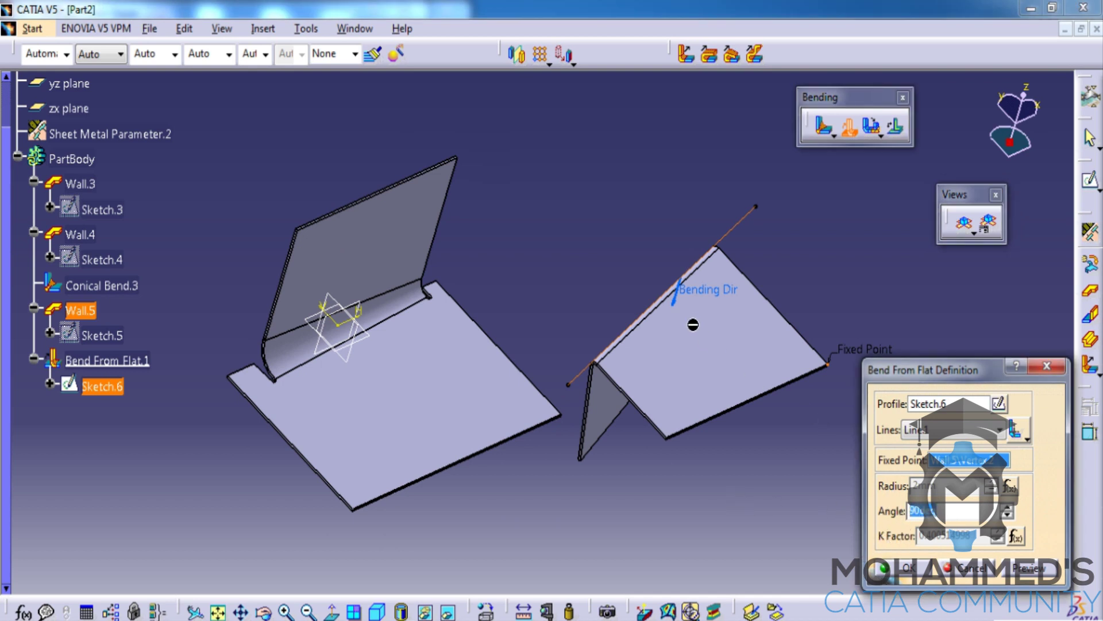
pyautogui.click(679, 307)
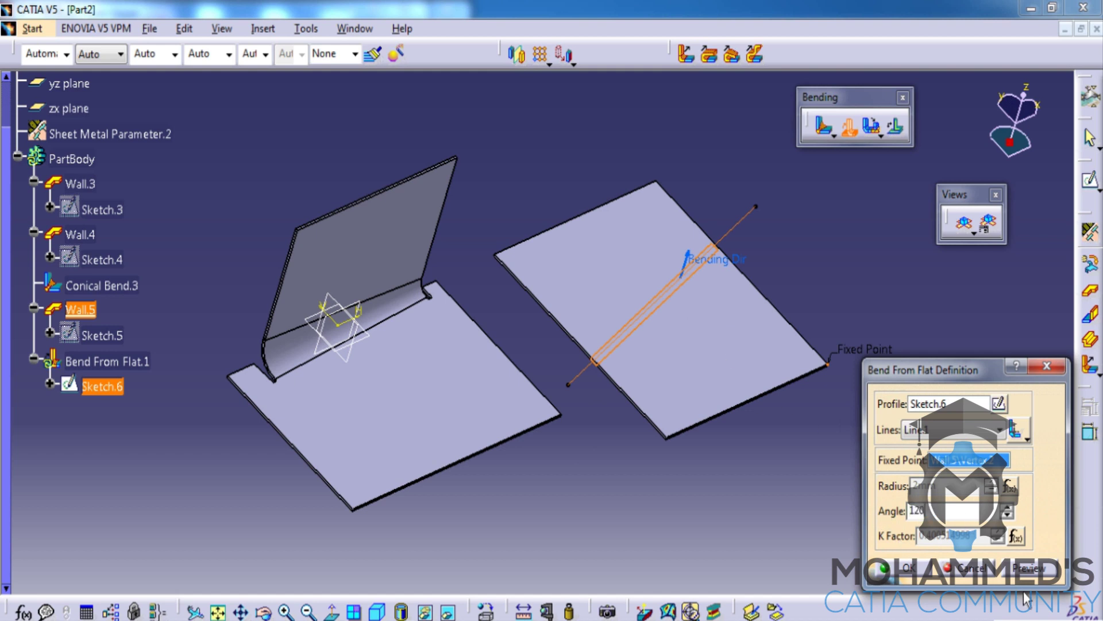
pyautogui.click(1028, 569)
pyautogui.moveTo(689, 338)
pyautogui.keyDown('ctrl'); pyautogui.mouseDown(button='middle')
pyautogui.moveTo(695, 328)
pyautogui.moveTo(657, 324)
pyautogui.mouseUp(button='middle'); pyautogui.keyUp('ctrl')
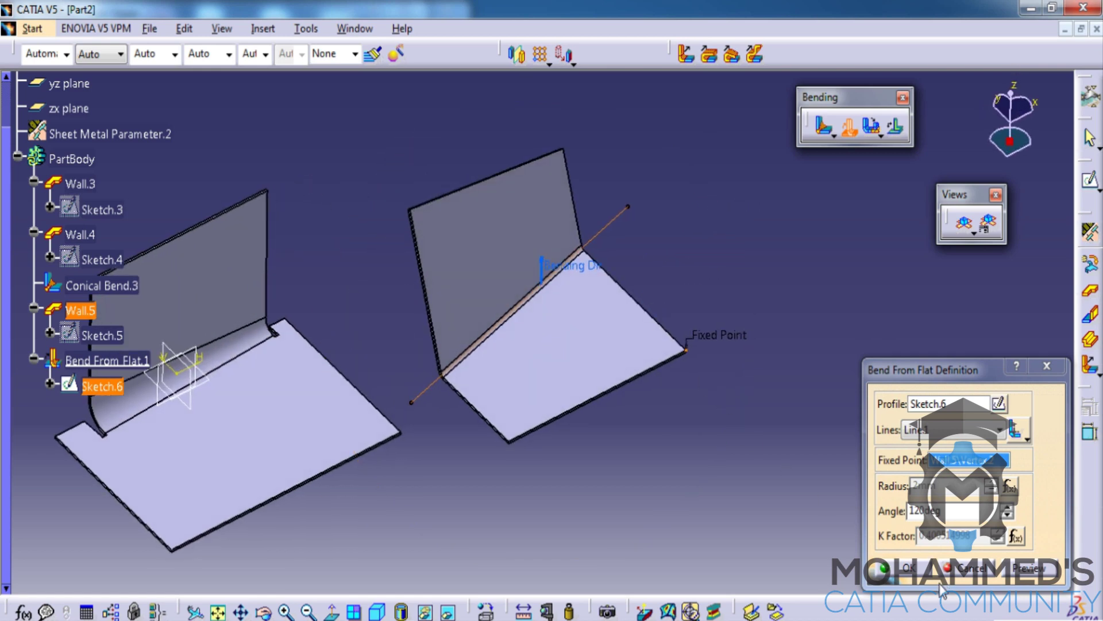
pyautogui.click(914, 571)
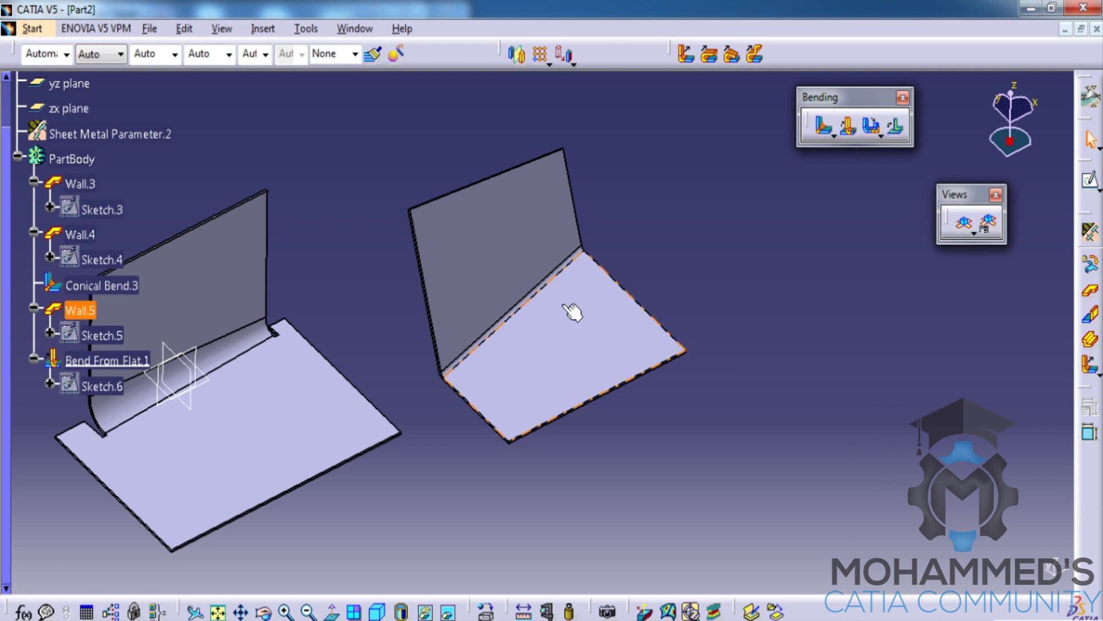
# Step: Orbit and pan the two parts, briefly selecting and deselecting Wall.5
pyautogui.keyDown('ctrl'); pyautogui.moveTo(540, 331); pyautogui.dragTo(660, 266, button='middle'); pyautogui.keyUp('ctrl')
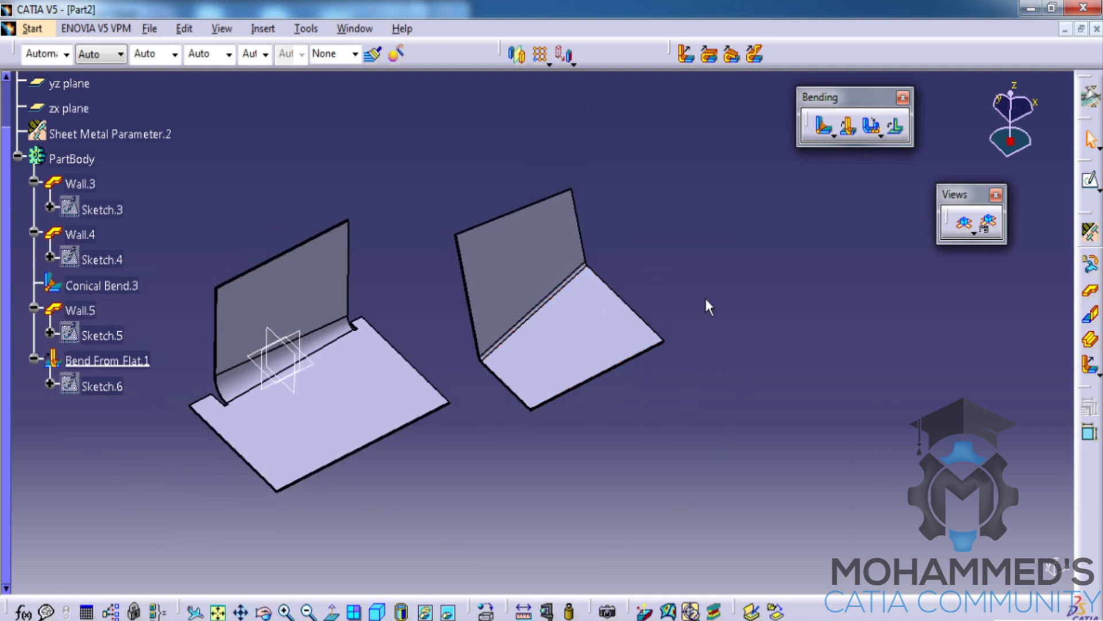
pyautogui.moveTo(707, 305); pyautogui.dragTo(644, 305, button='middle')
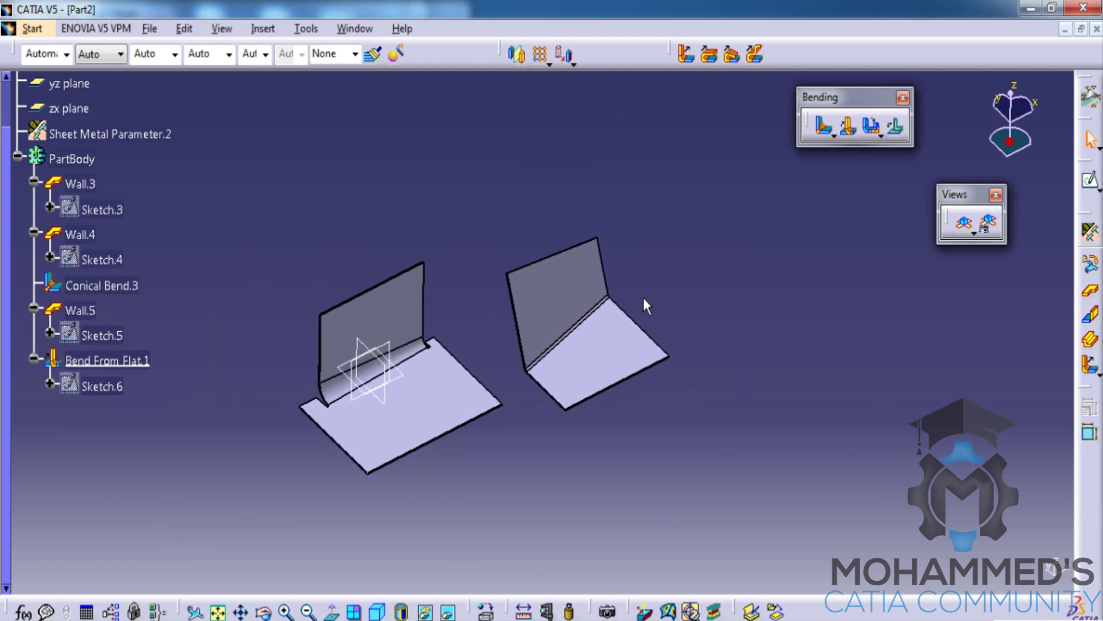
pyautogui.moveTo(585, 328); pyautogui.dragTo(658, 306, button='middle')
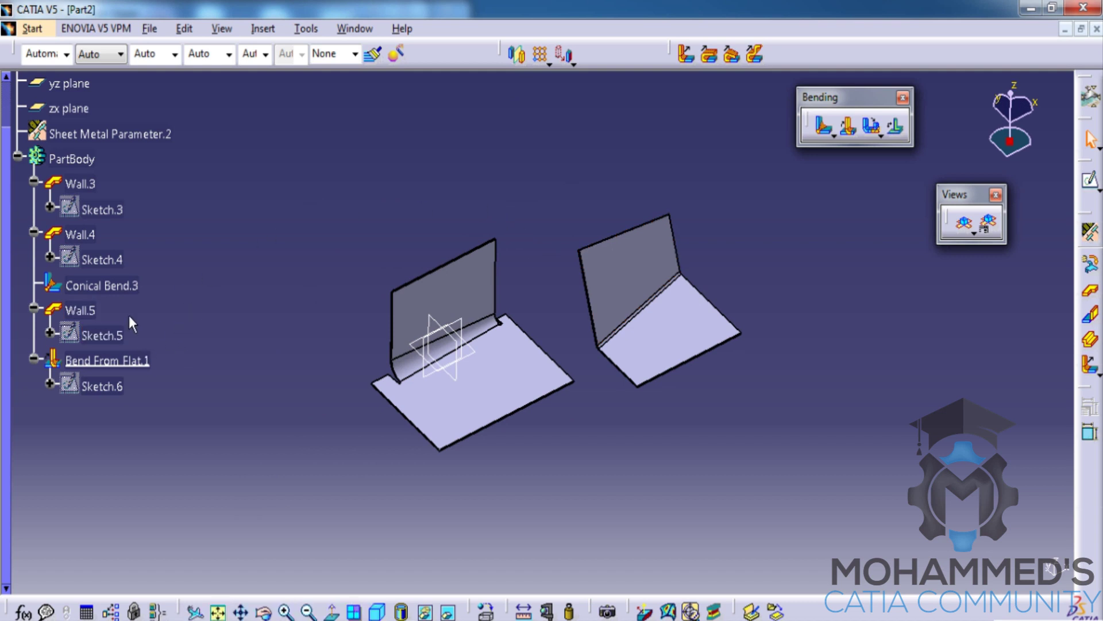
pyautogui.click(86, 314)
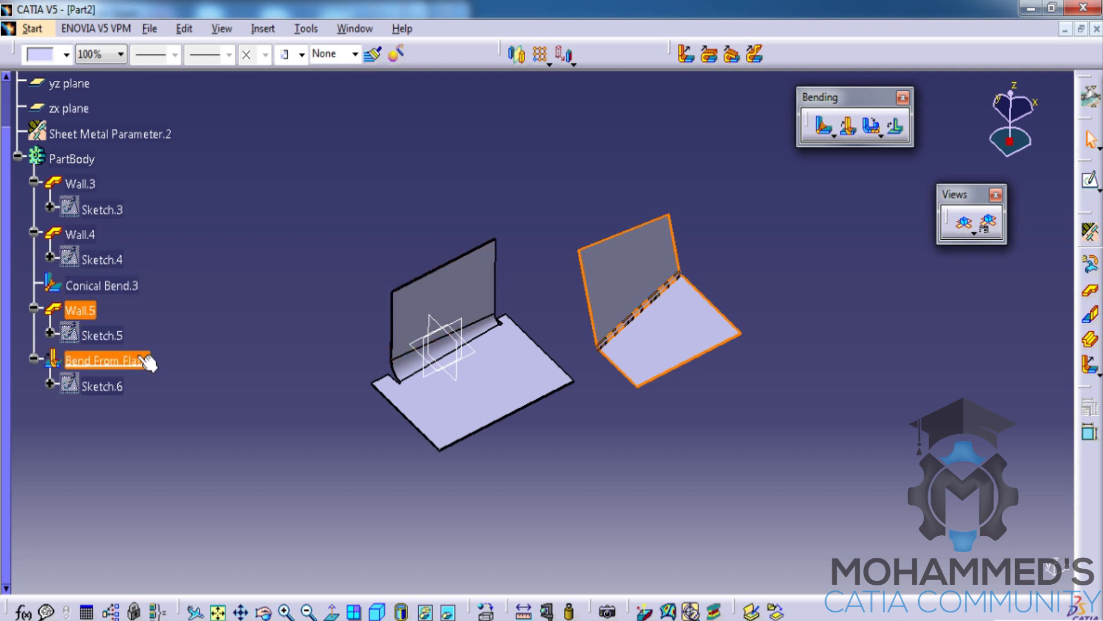
pyautogui.click(121, 370)
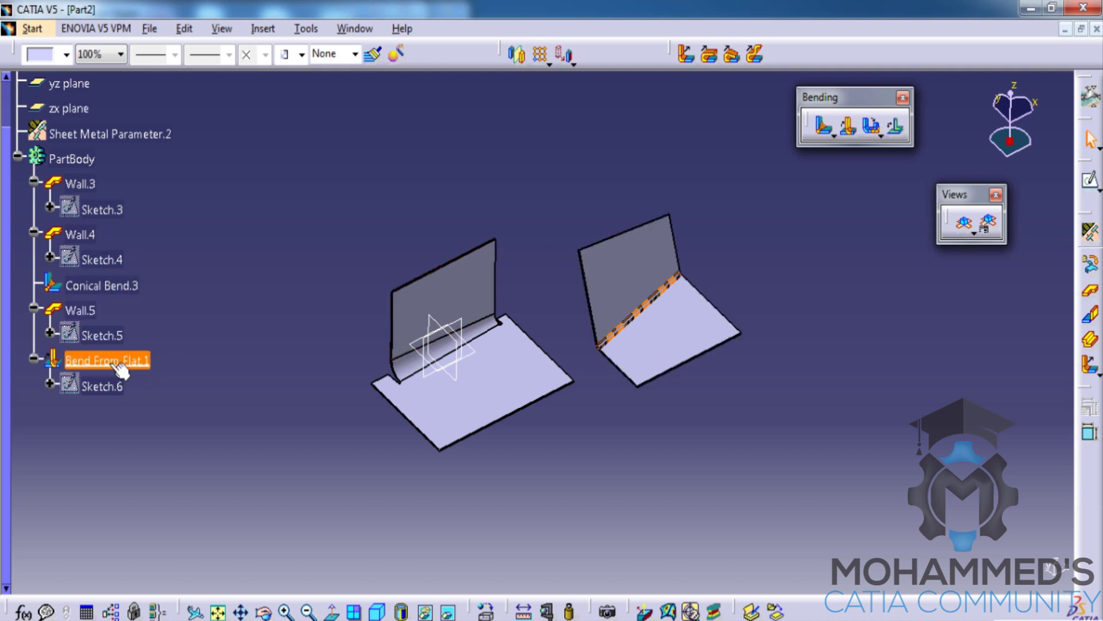
# Step: Delete Conical Bend.3 from the tree so Wall.4 and Wall.3 are unjoined
pyautogui.click(102, 286)
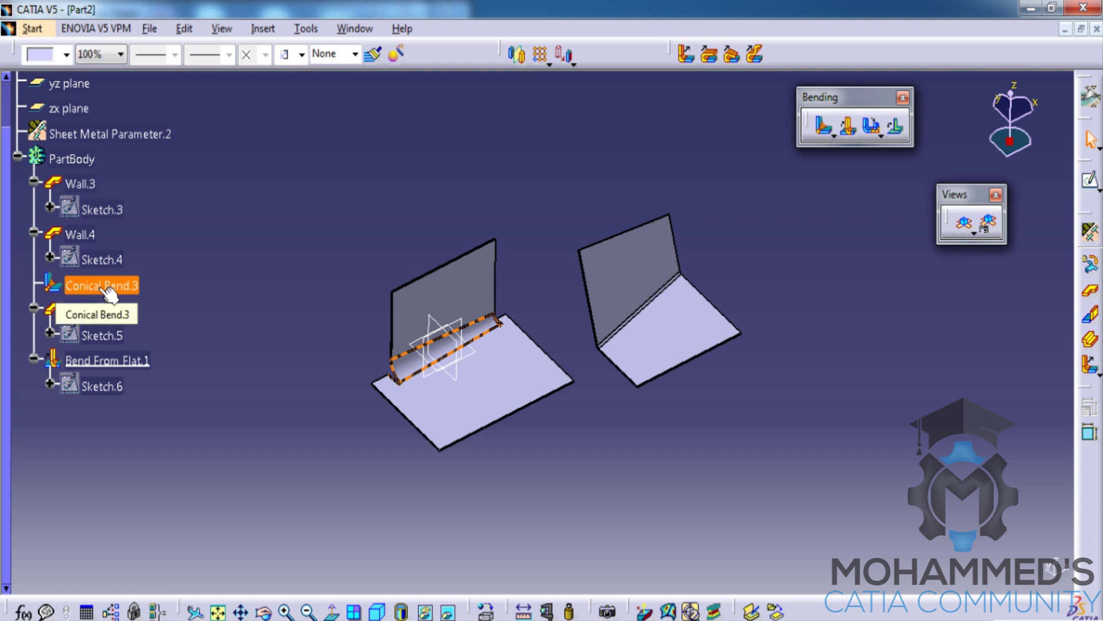
pyautogui.press('Delete')
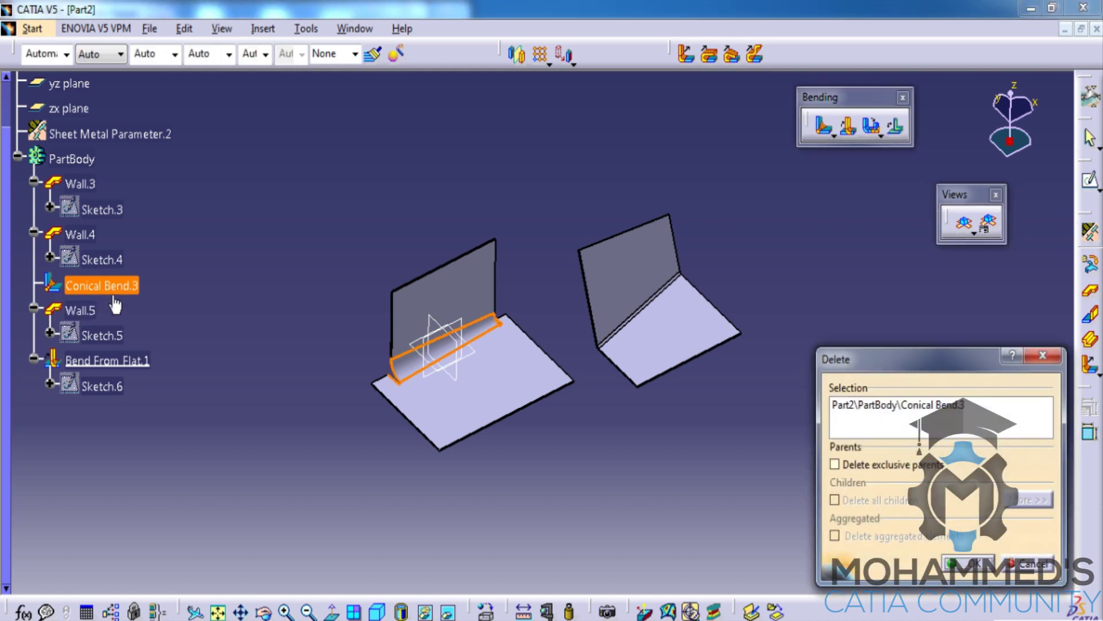
pyautogui.press('Return')
pyautogui.moveTo(456, 345); pyautogui.dragTo(556, 252, button='middle')
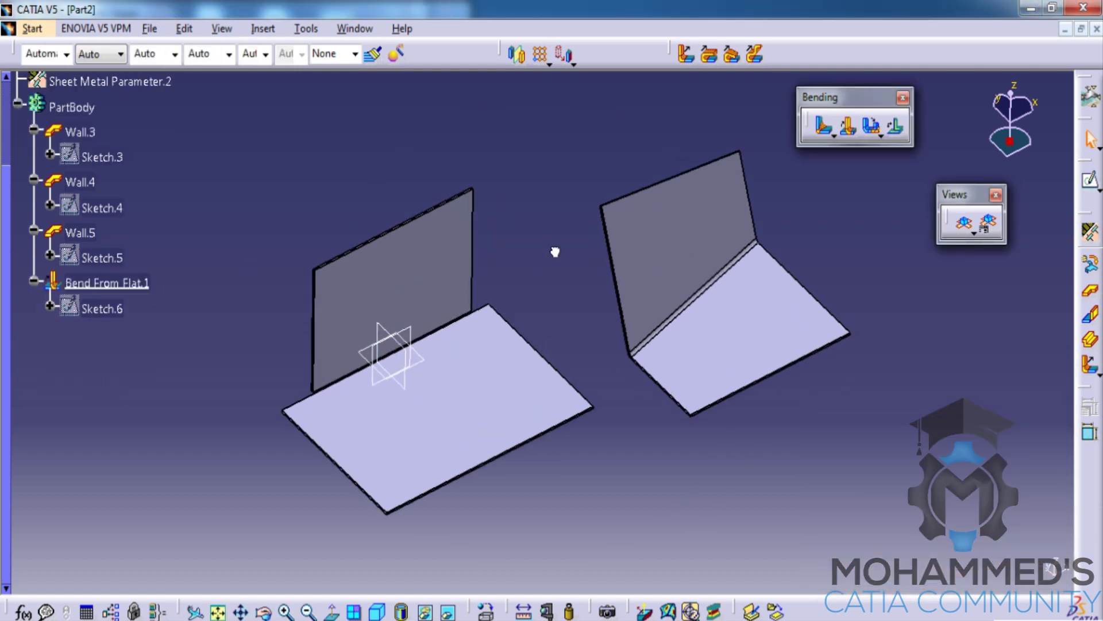
# Step: Create Cylindrical Bend.4 joining Wall.4 to Wall.3 with a 10mm radius
pyautogui.click(833, 138)
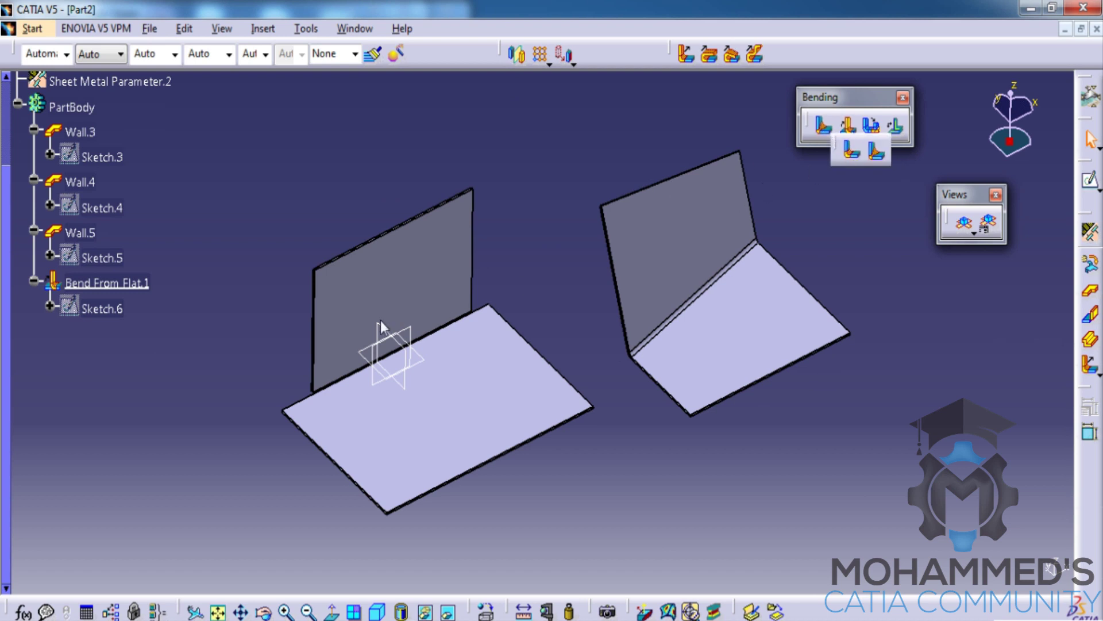
pyautogui.click(431, 301)
pyautogui.click(460, 388)
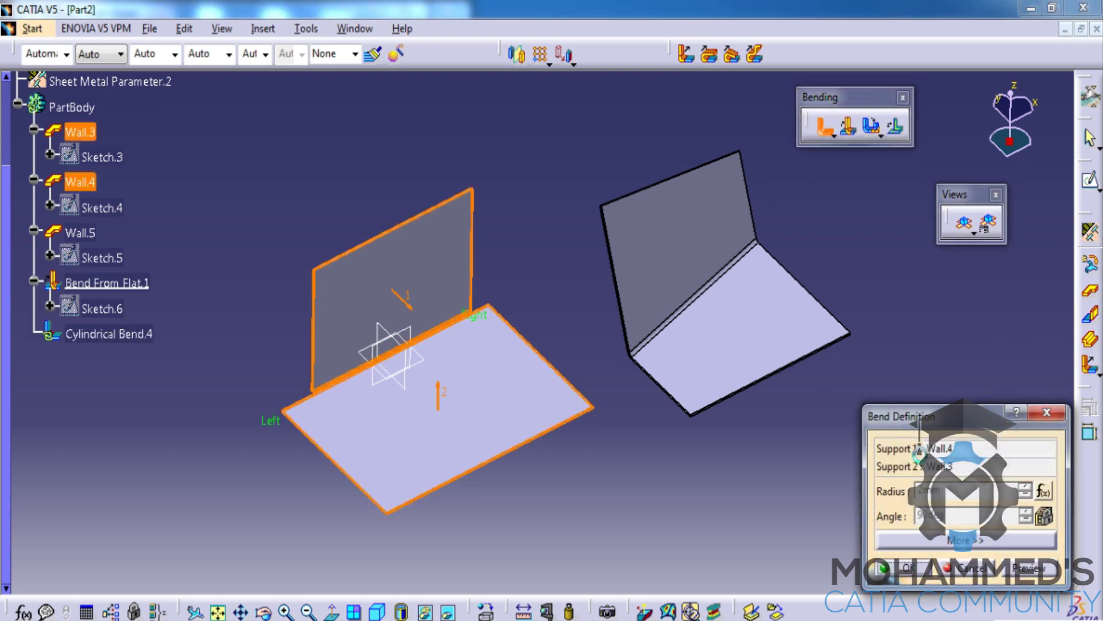
pyautogui.rightClick(951, 493)
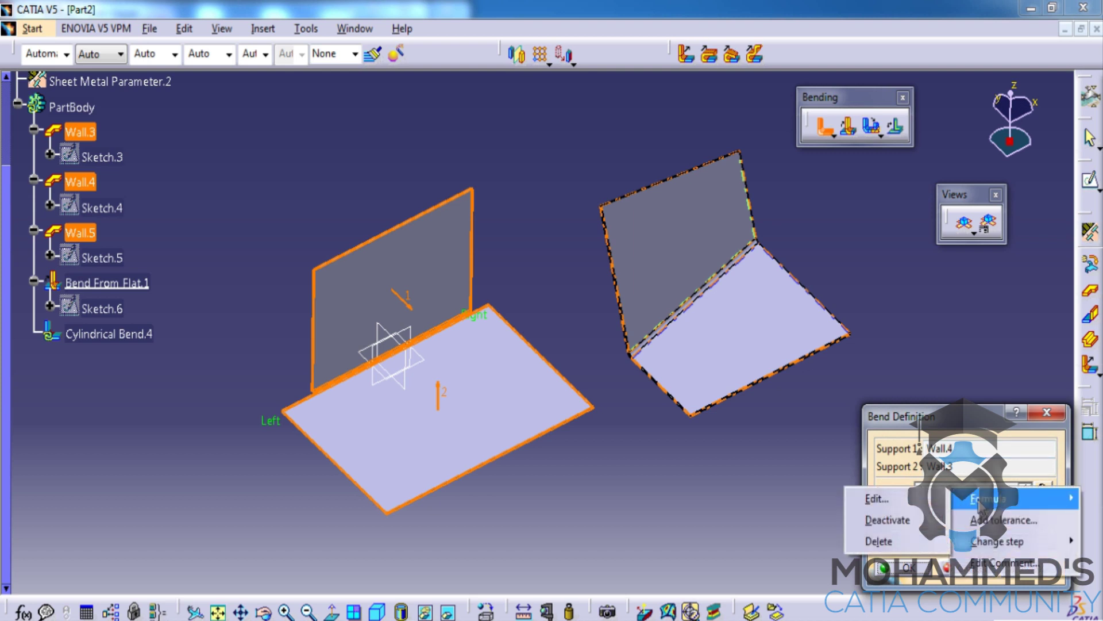
pyautogui.click(948, 515)
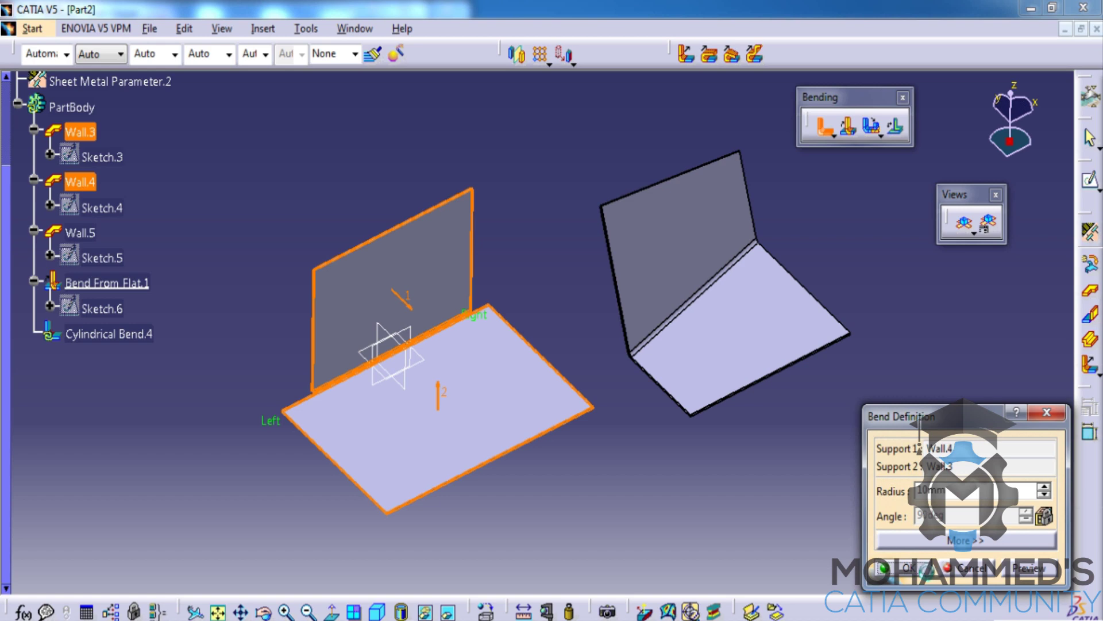
pyautogui.press('Return')
pyautogui.moveTo(492, 387)
pyautogui.mouseDown(button='middle')
pyautogui.moveTo(511, 398)
pyautogui.moveTo(537, 374)
pyautogui.moveTo(542, 300)
pyautogui.moveTo(524, 374)
pyautogui.moveTo(540, 314)
pyautogui.moveTo(561, 345)
pyautogui.mouseUp(button='middle')
pyautogui.moveTo(589, 286); pyautogui.dragTo(580, 260, button='middle')
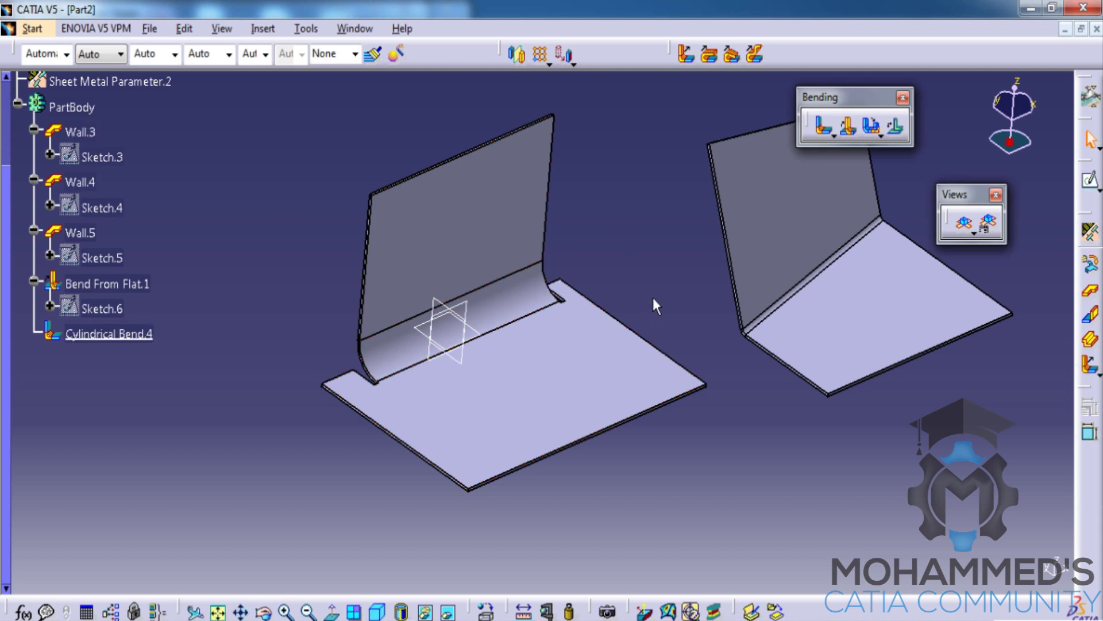
# Step: Unfold the left part flat and start Sketch.7 on the flattened wall
pyautogui.click(967, 227)
pyautogui.moveTo(488, 271); pyautogui.dragTo(518, 271, button='middle')
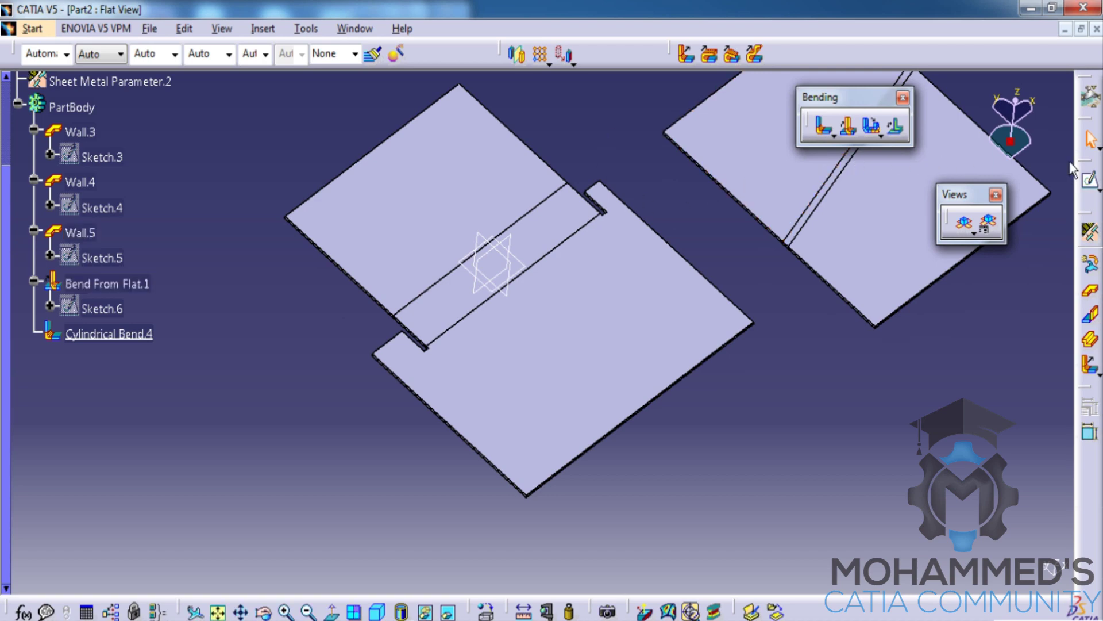
pyautogui.click(607, 253)
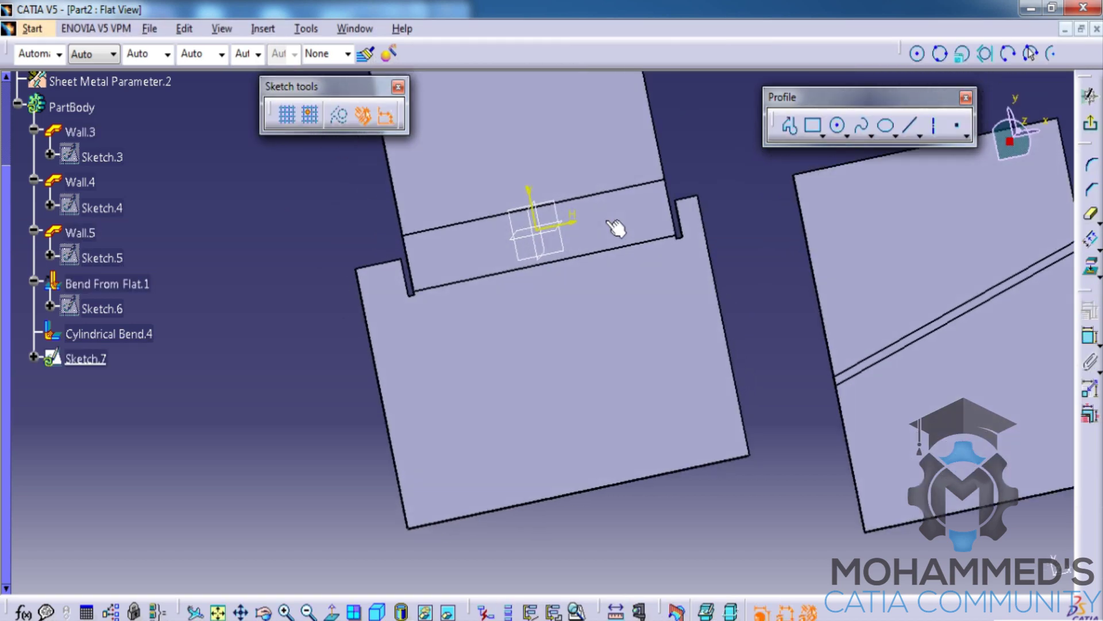
# Step: Draw a rectangle straddling the flattened bend zone and return to 3D
pyautogui.click(815, 128)
pyautogui.click(499, 243)
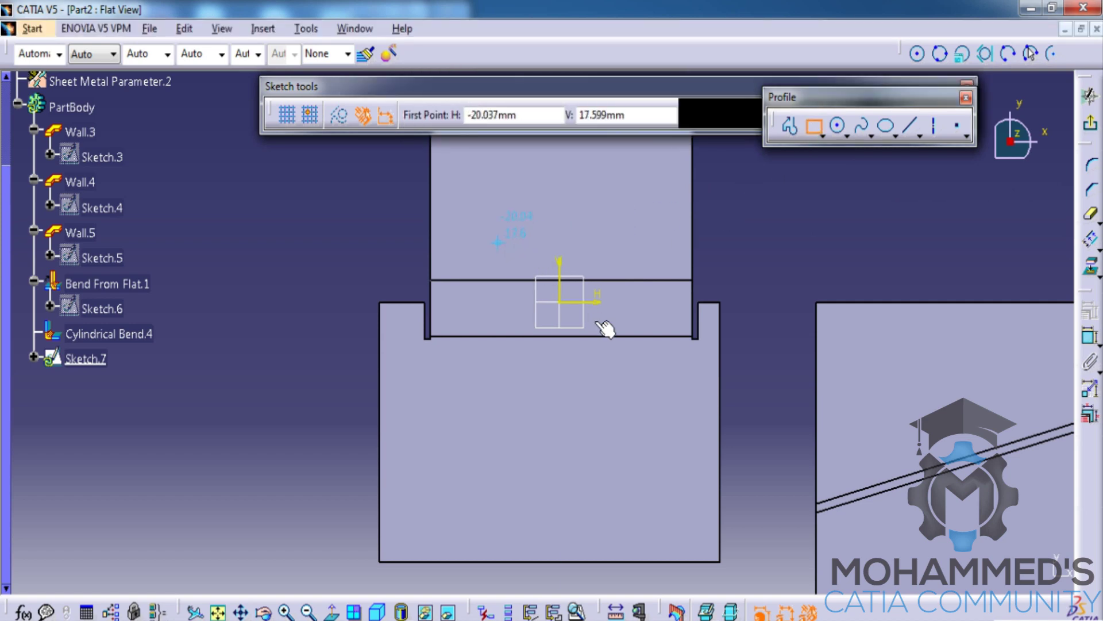
pyautogui.click(638, 358)
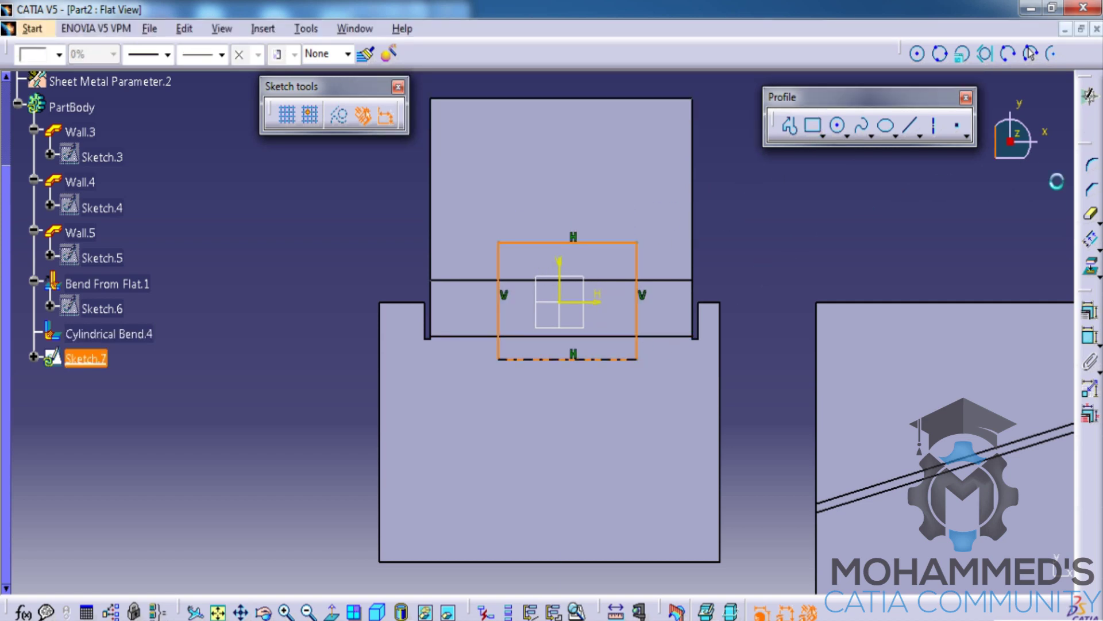
pyautogui.click(1031, 54)
# Step: Create Cut Out.1 from the Sketch.7 rectangle, previewing before applying it
pyautogui.click(260, 30)
pyautogui.moveTo(284, 373)
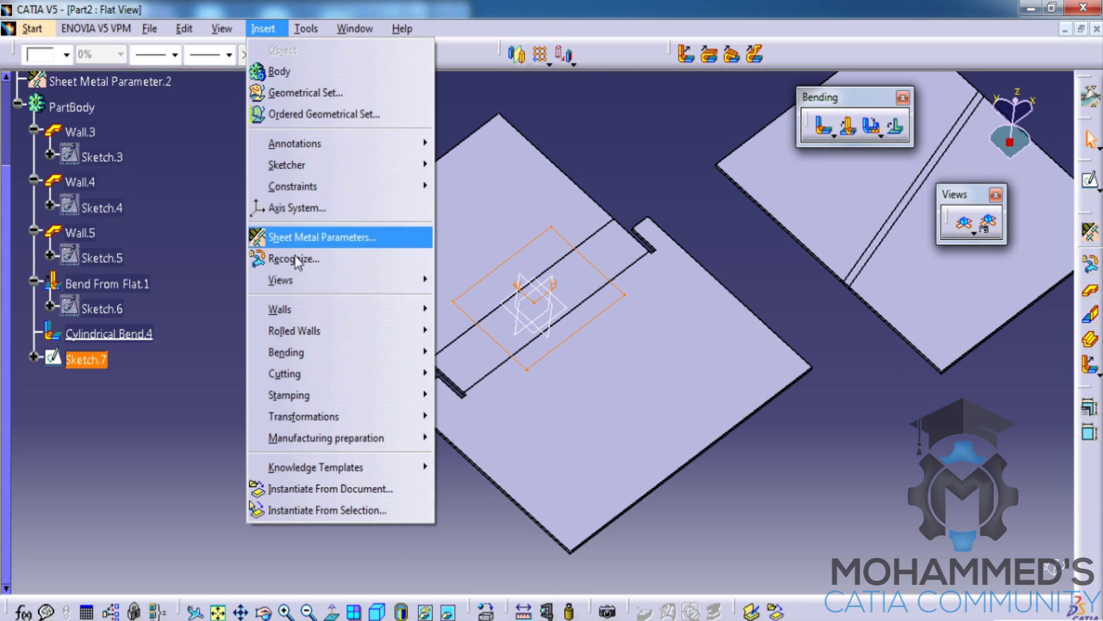
pyautogui.click(454, 377)
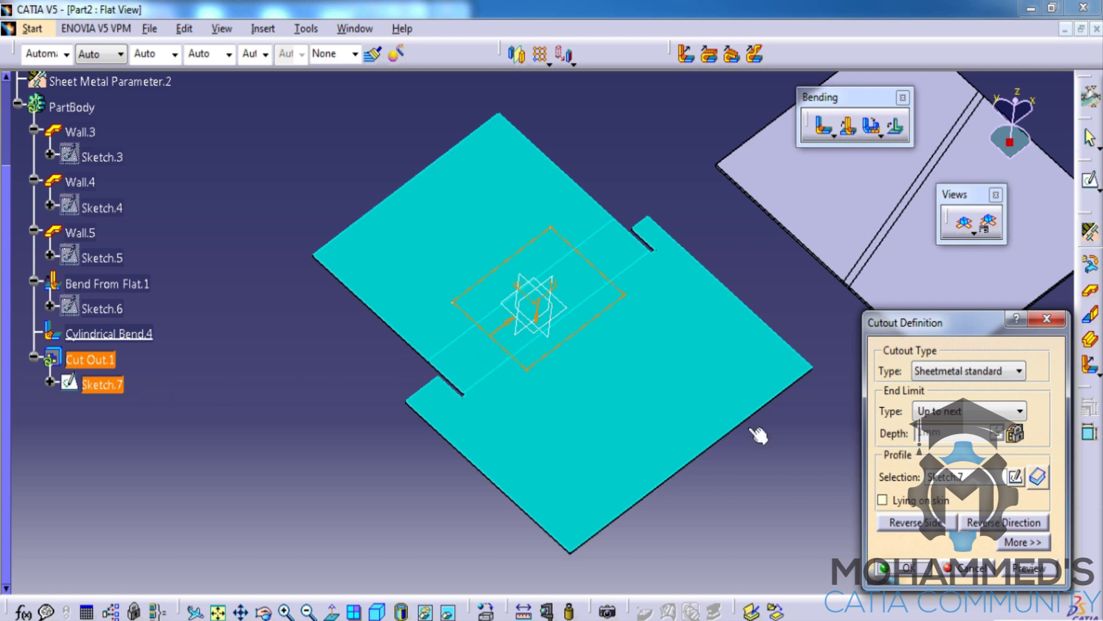
pyautogui.click(1033, 573)
pyautogui.click(904, 571)
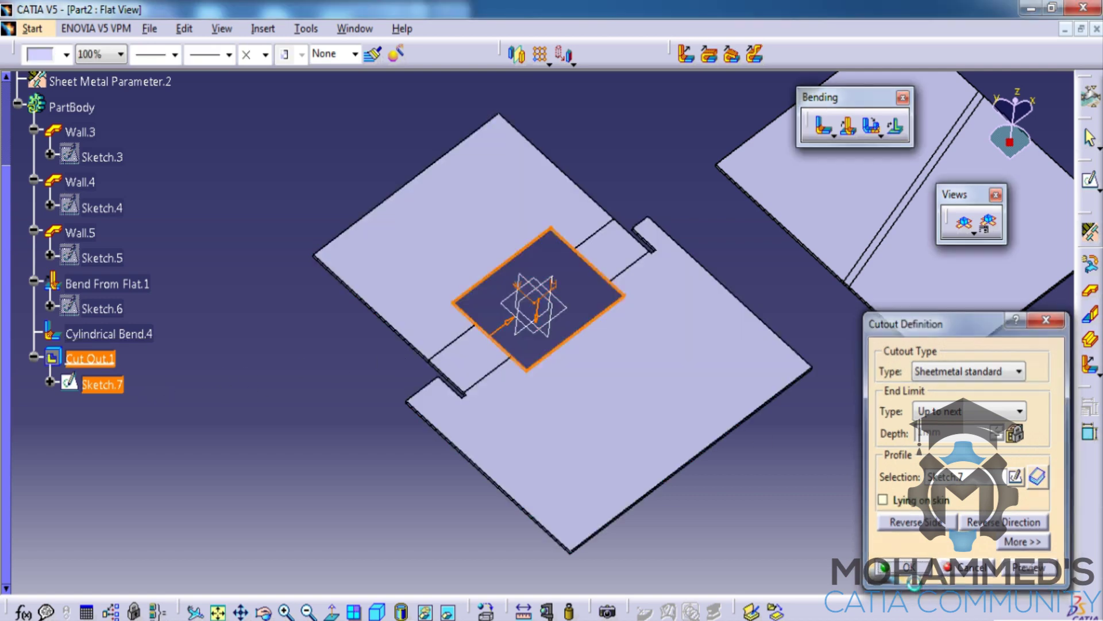
pyautogui.moveTo(632, 356); pyautogui.dragTo(627, 323, button='middle')
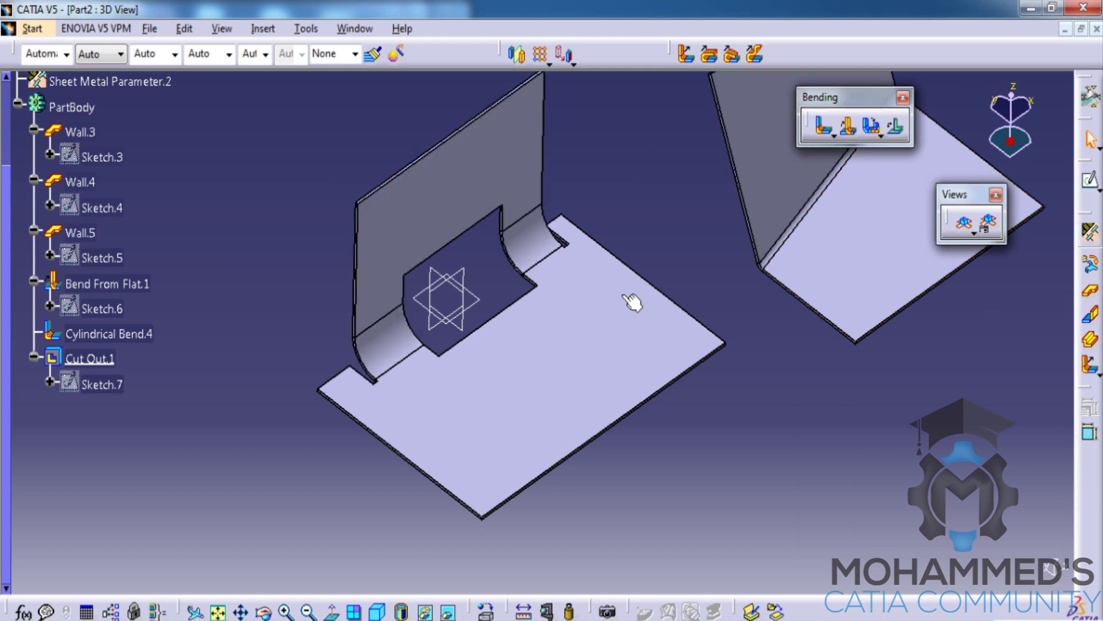
pyautogui.moveTo(591, 308)
pyautogui.mouseDown(button='middle')
pyautogui.moveTo(581, 332)
pyautogui.moveTo(451, 315)
pyautogui.moveTo(567, 242)
pyautogui.moveTo(546, 296)
pyautogui.moveTo(596, 337)
pyautogui.moveTo(574, 288)
pyautogui.mouseUp(button='middle')
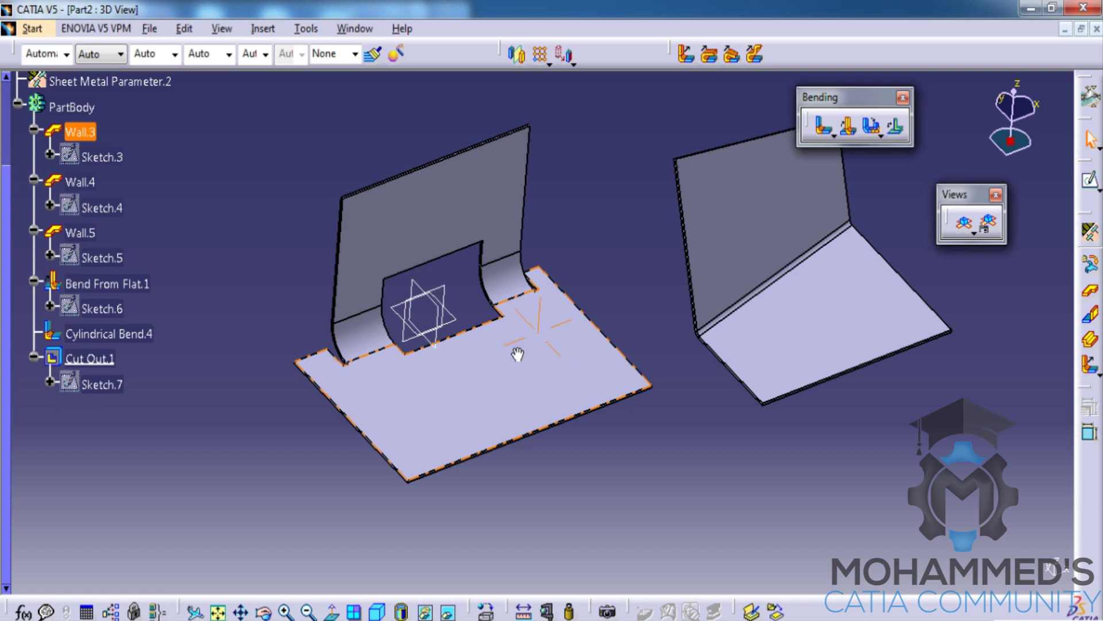
pyautogui.moveTo(517, 355)
pyautogui.mouseDown(button='middle')
pyautogui.moveTo(552, 348)
pyautogui.moveTo(560, 467)
pyautogui.moveTo(574, 360)
pyautogui.mouseUp(button='middle')
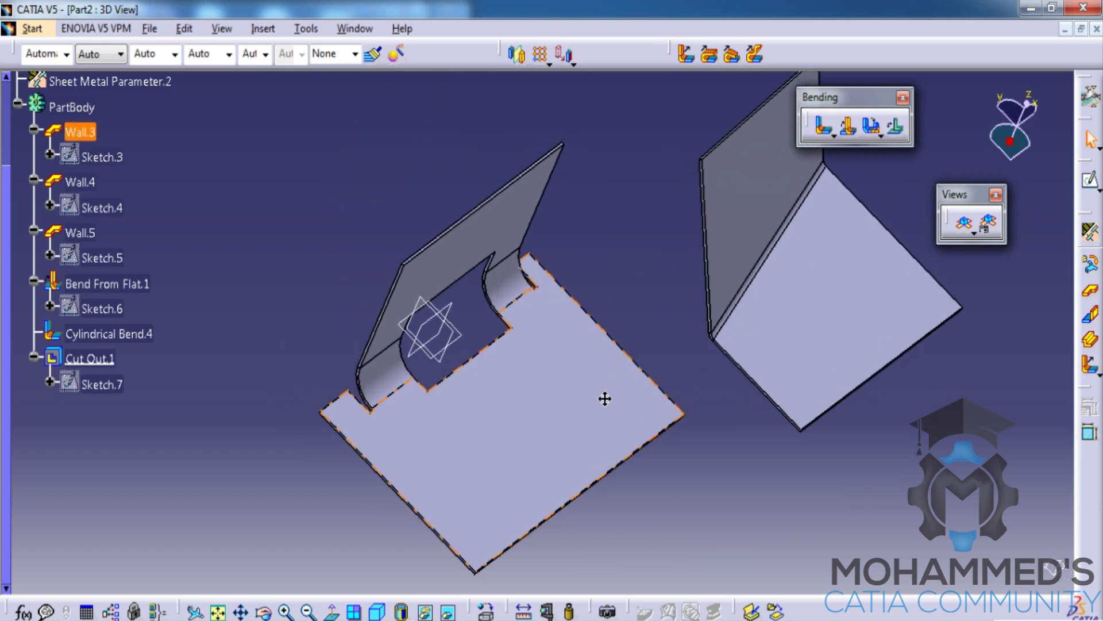
pyautogui.moveTo(658, 370)
pyautogui.mouseDown(button='middle')
pyautogui.moveTo(530, 387)
pyautogui.moveTo(730, 403)
pyautogui.moveTo(733, 328)
pyautogui.moveTo(524, 377)
pyautogui.moveTo(546, 246)
pyautogui.moveTo(570, 239)
pyautogui.mouseUp(button='middle')
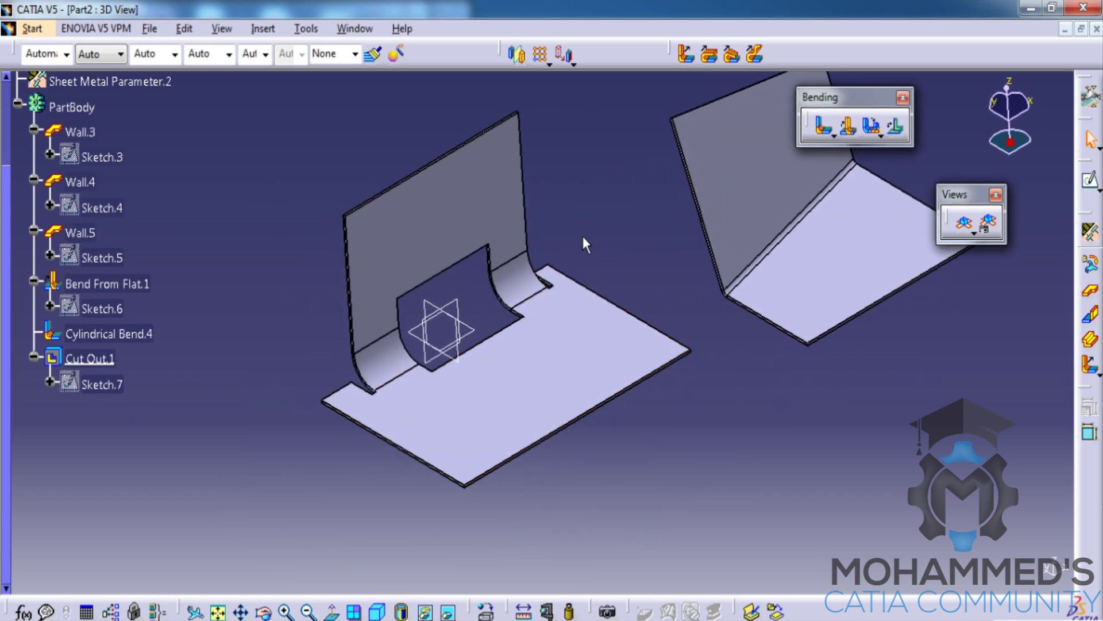